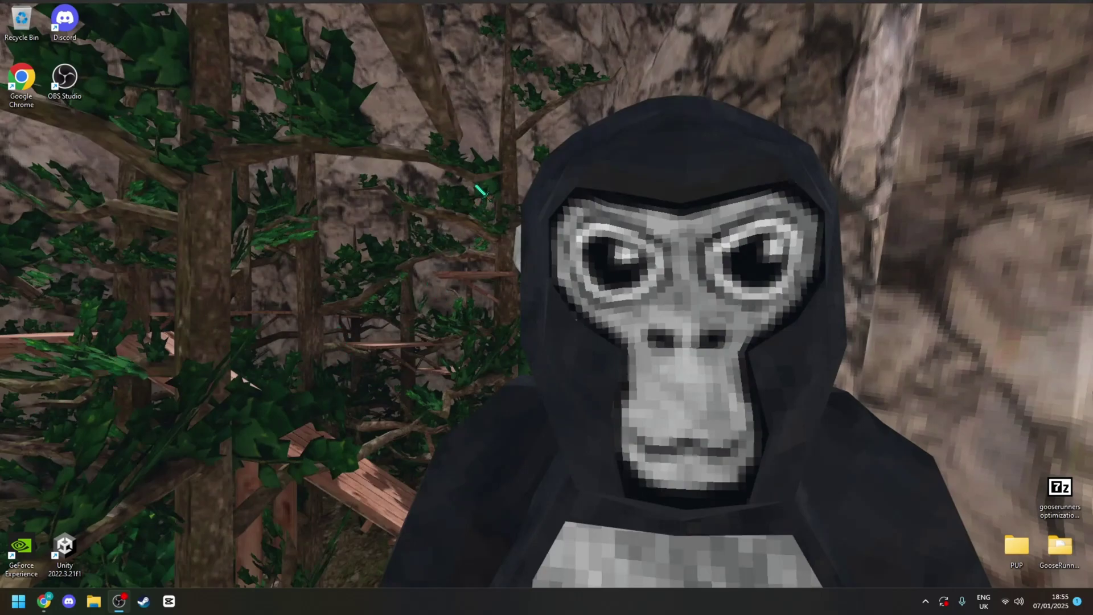
- Search for unity in Chrome and download UnityHubSetup.exe from unity.com/download
click(462, 276)
click(44, 600)
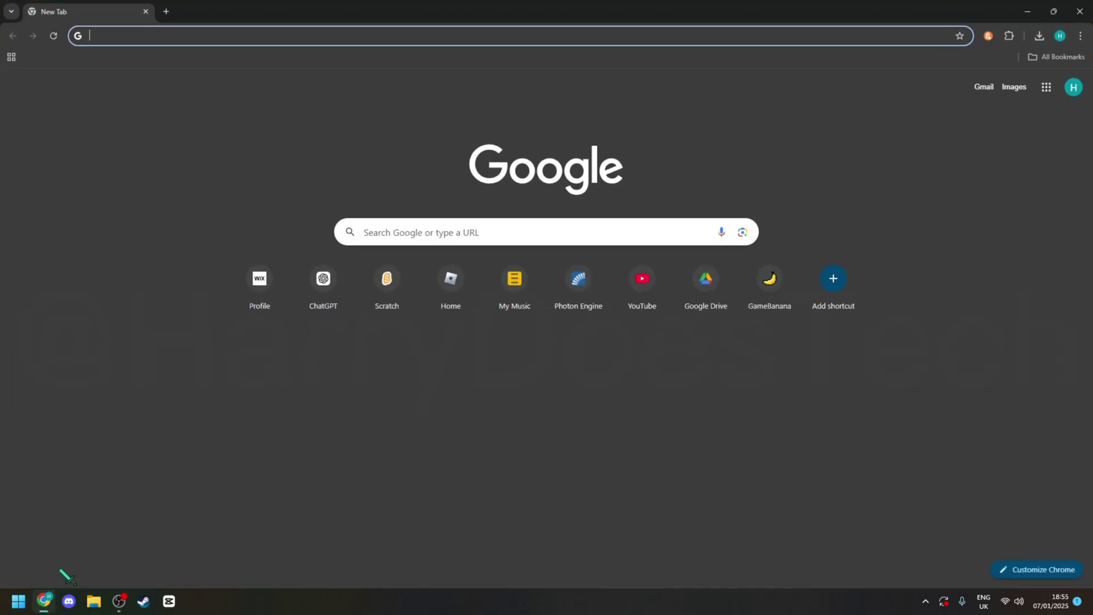
text(unity.com/download)
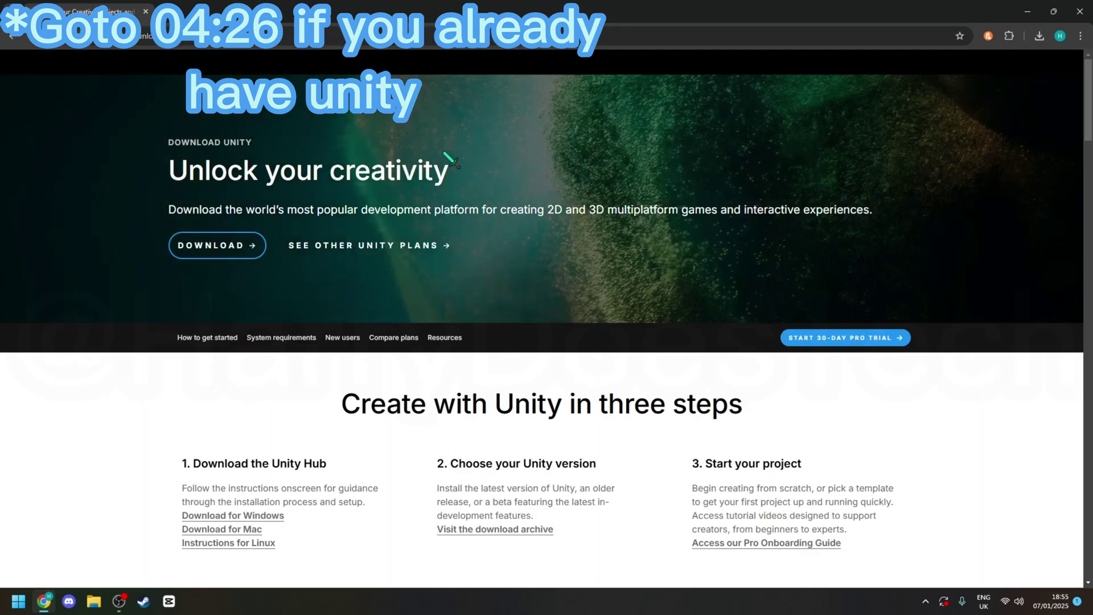
click(238, 245)
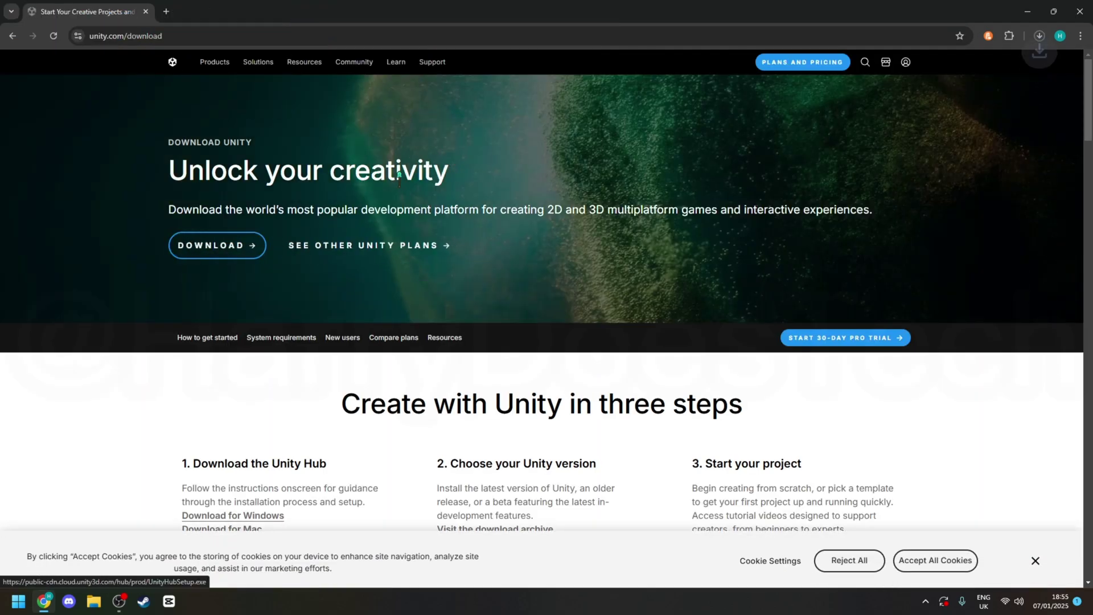
click(1039, 37)
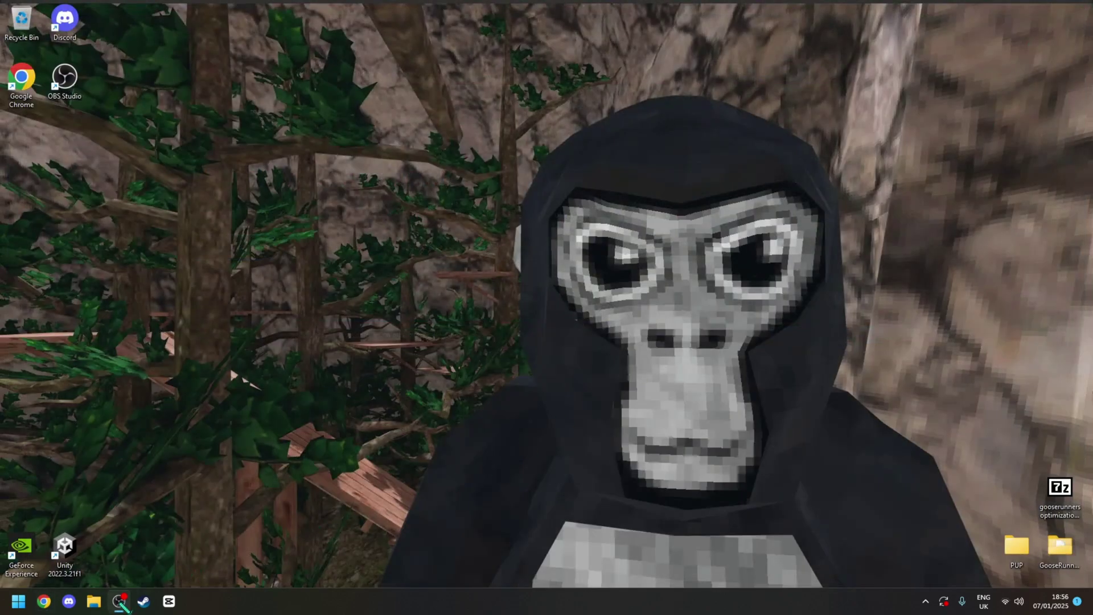
- Run UnityHubSetup from Downloads, accept the licence and install Unity Hub to C:\Program Files\Unity Hub
click(94, 601)
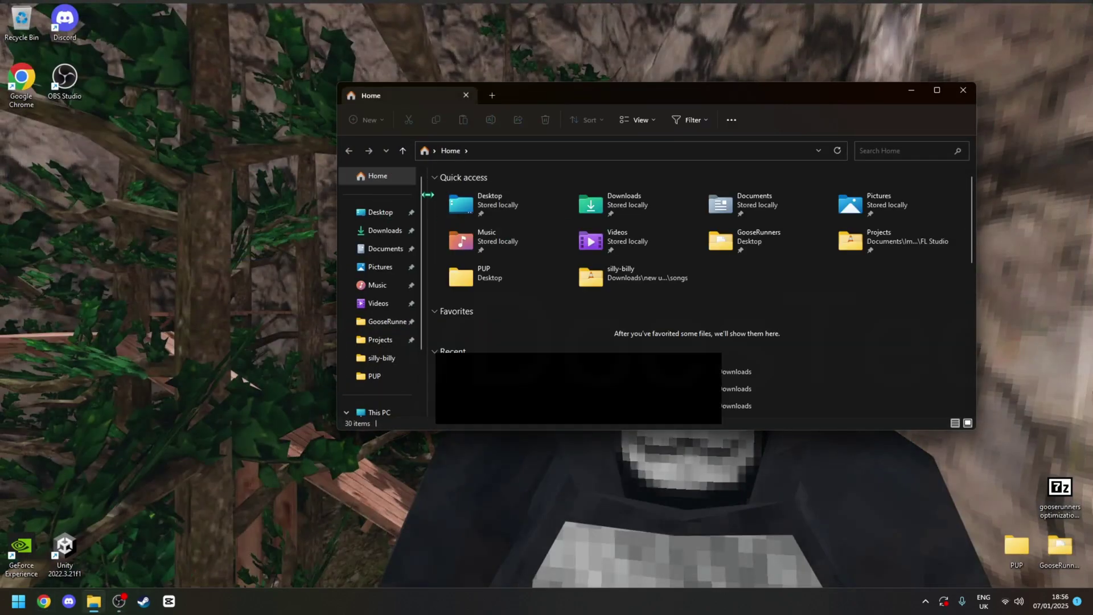
click(384, 230)
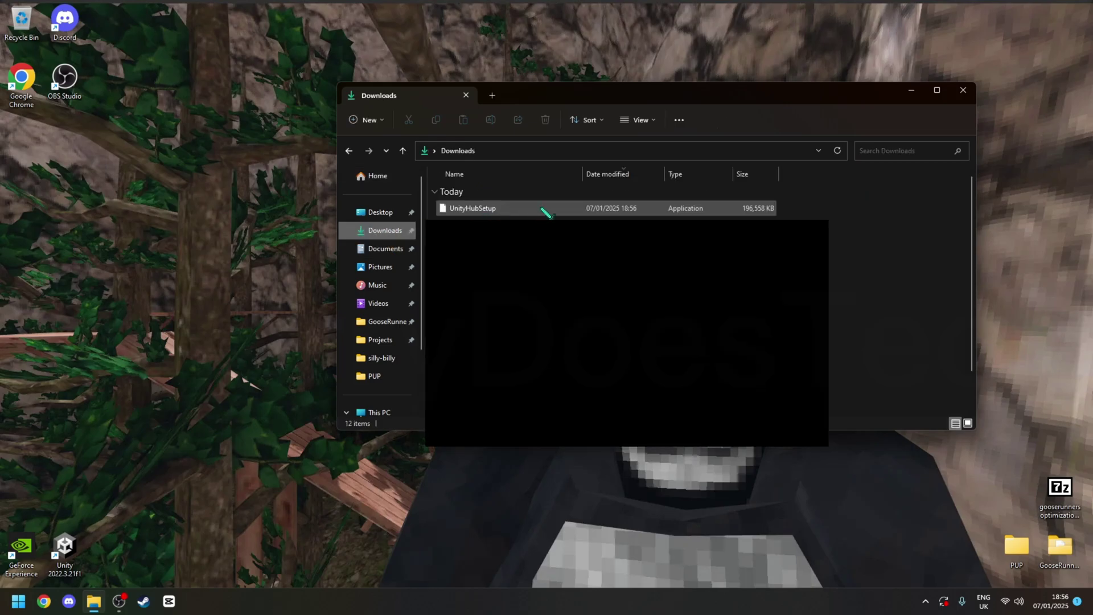
double_click(563, 212)
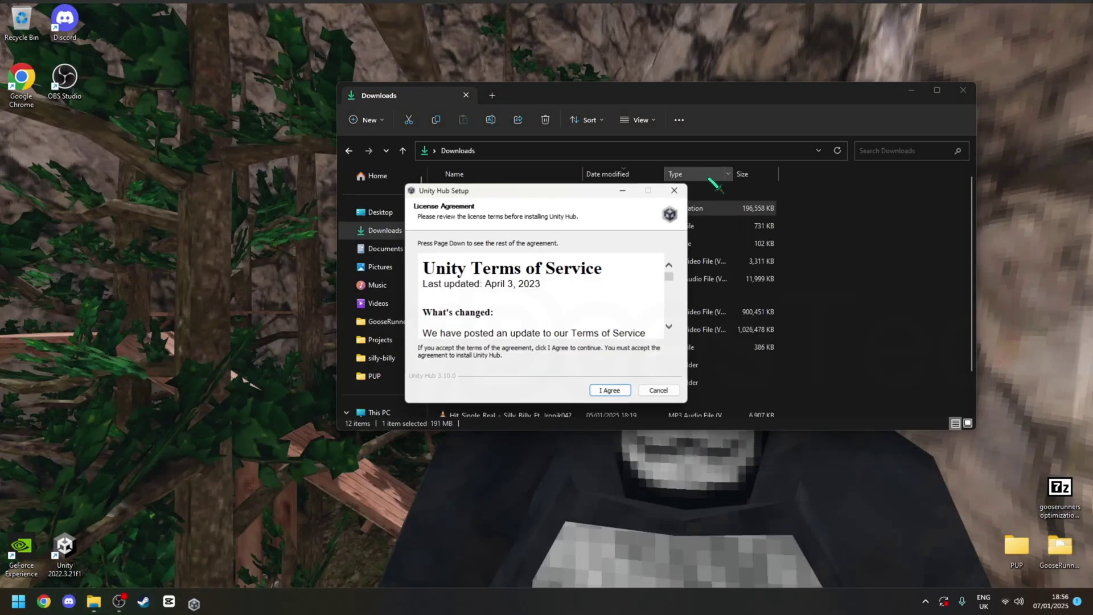
click(609, 390)
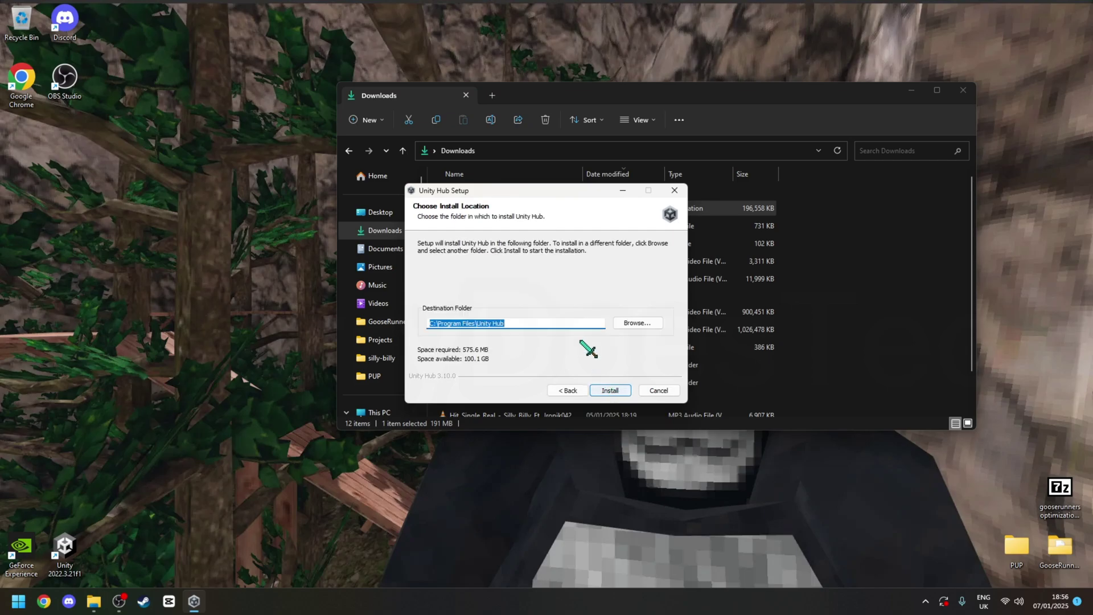
click(612, 388)
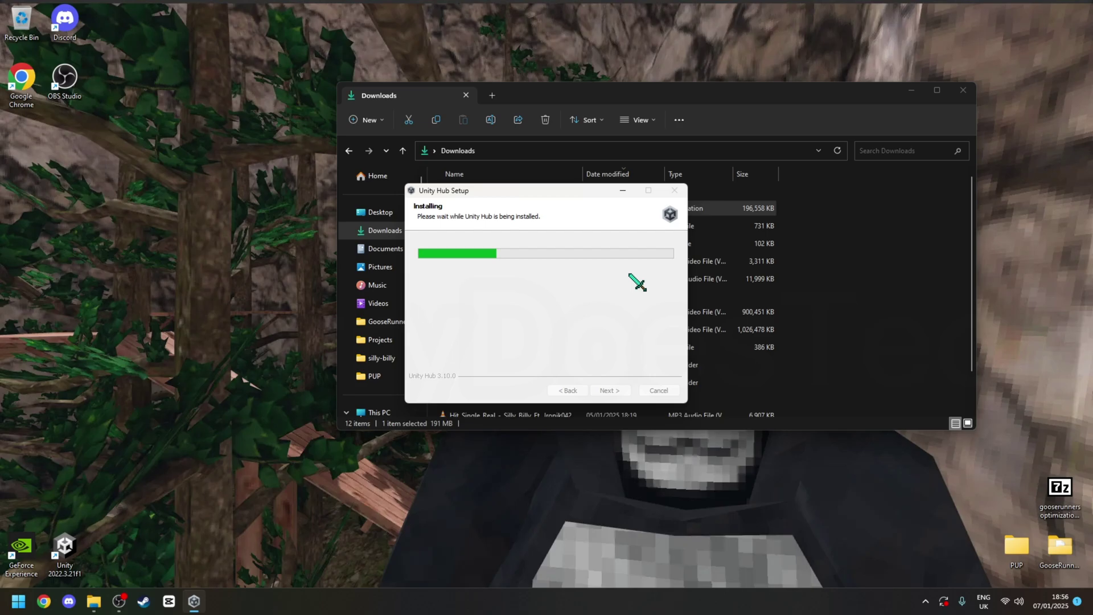
click(968, 94)
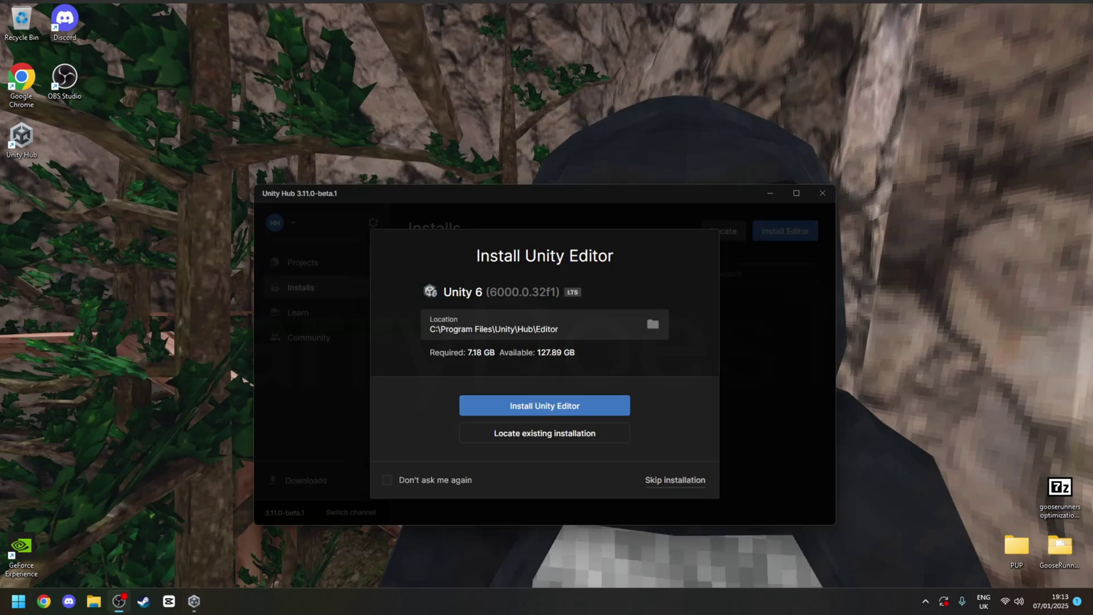
- Skip the Unity 6 install and list other official editors like 2022.3.55f1 LTS and 2022.2.21f1
drag(494, 208, 560, 155)
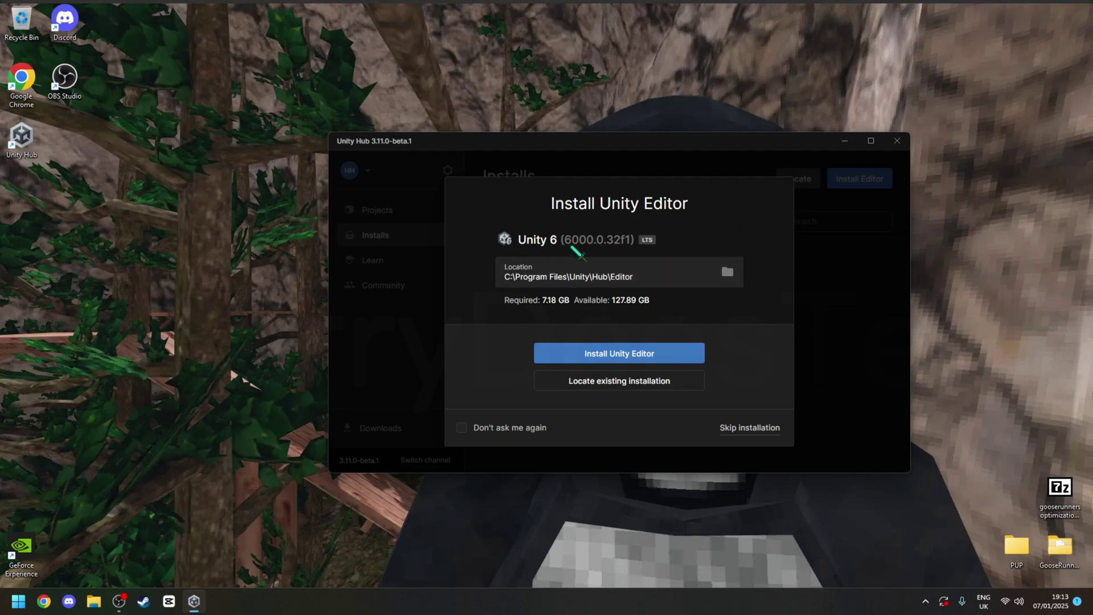
click(763, 428)
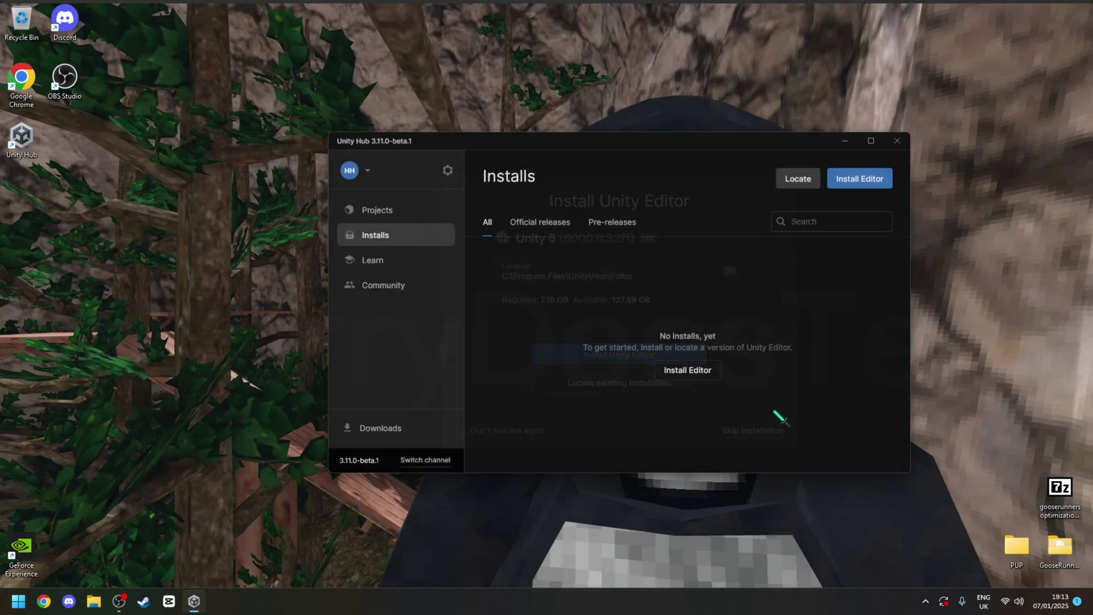
click(851, 185)
scroll(635, 285, down, 1)
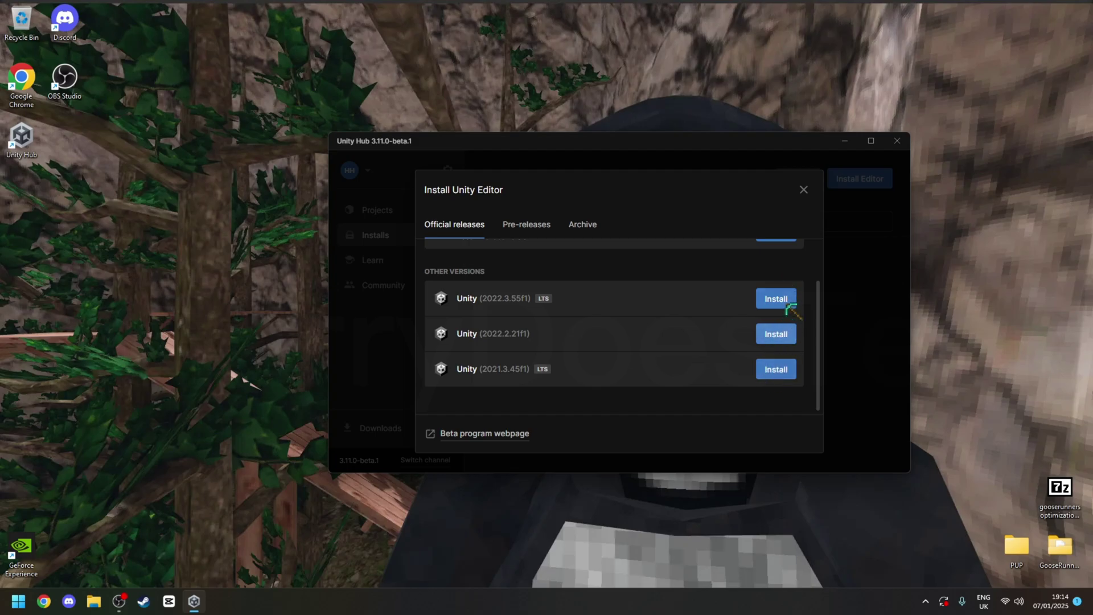
- Choose Unity 2022.2.21f1 with the Visual Studio Community 2022 and Android Build Support modules
click(780, 334)
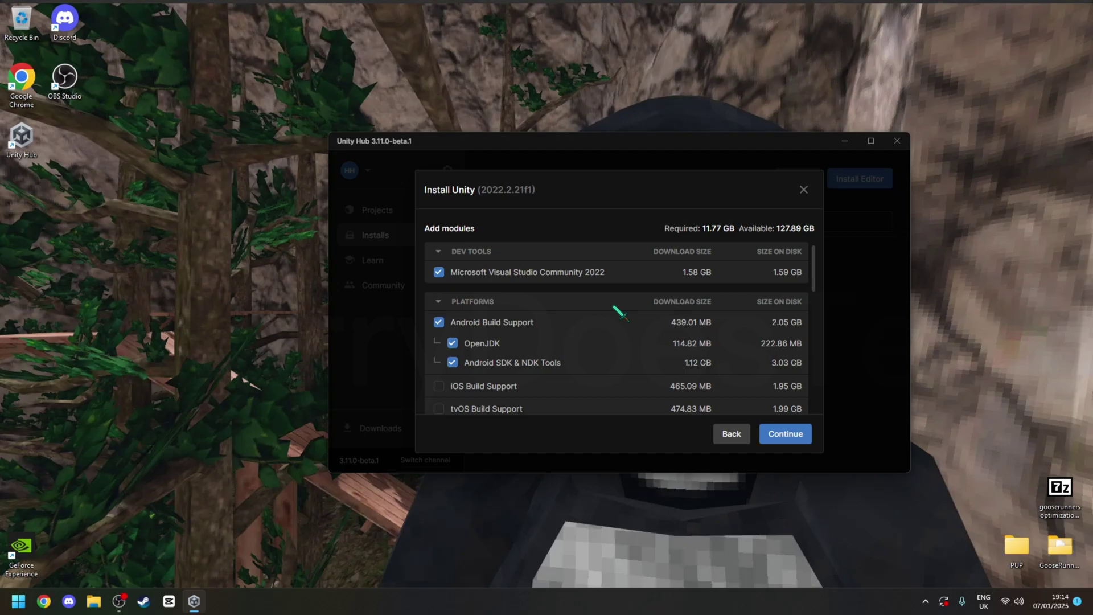
click(498, 274)
click(501, 274)
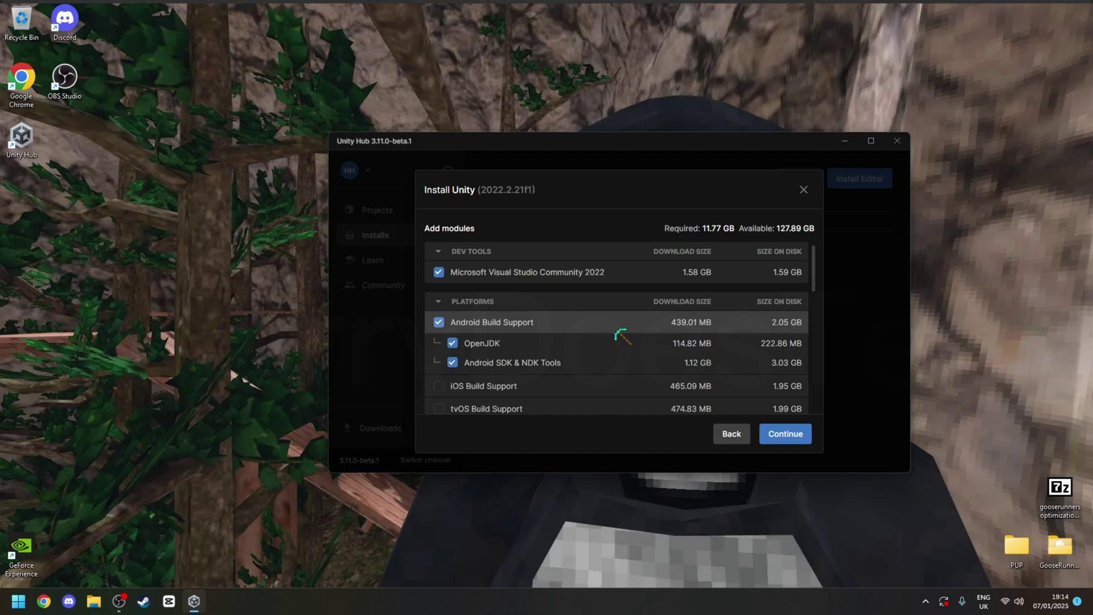
click(783, 435)
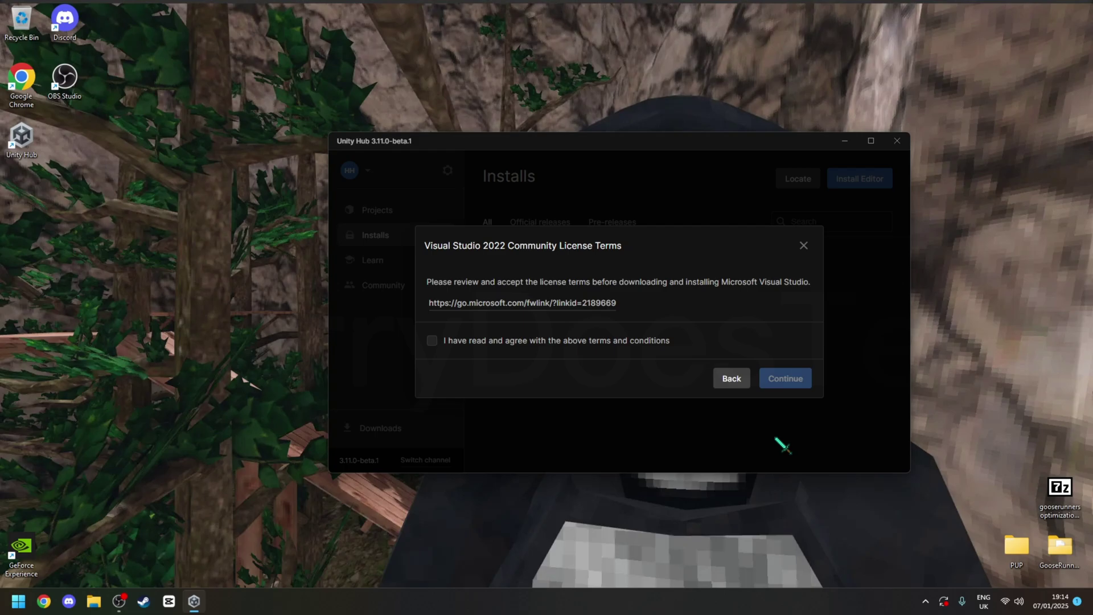
- Accept the Visual Studio and Android SDK/NDK licence terms and start the installation
click(649, 341)
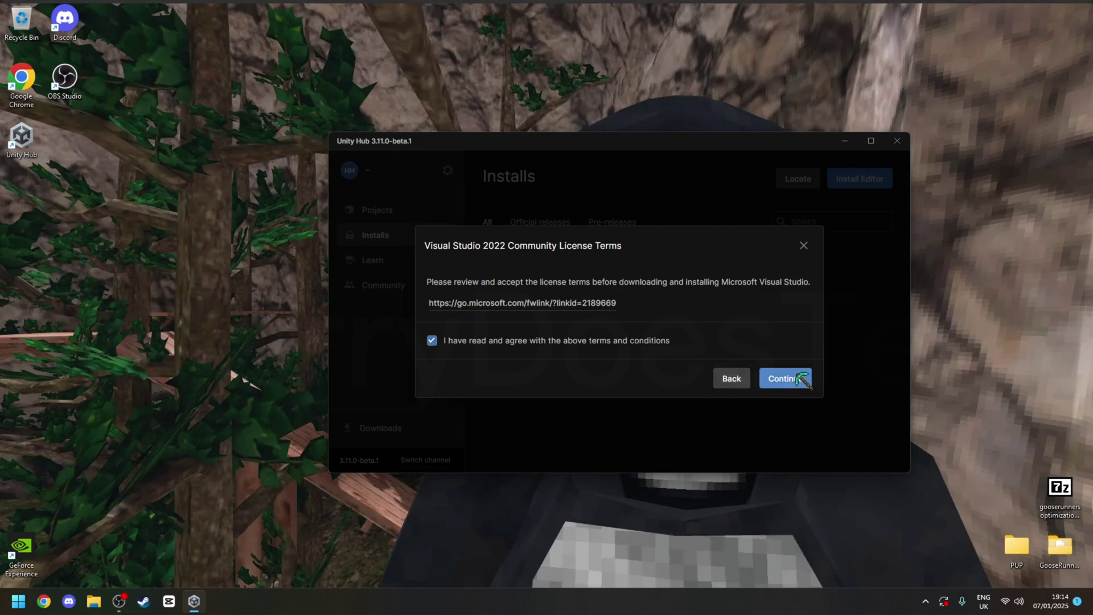
click(798, 375)
click(663, 406)
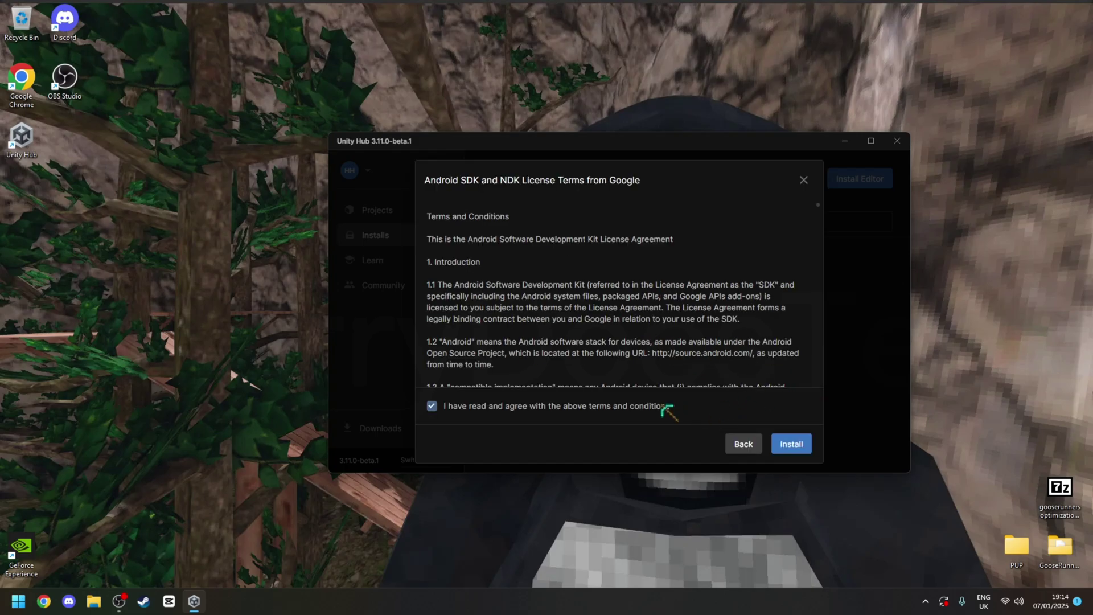
click(792, 443)
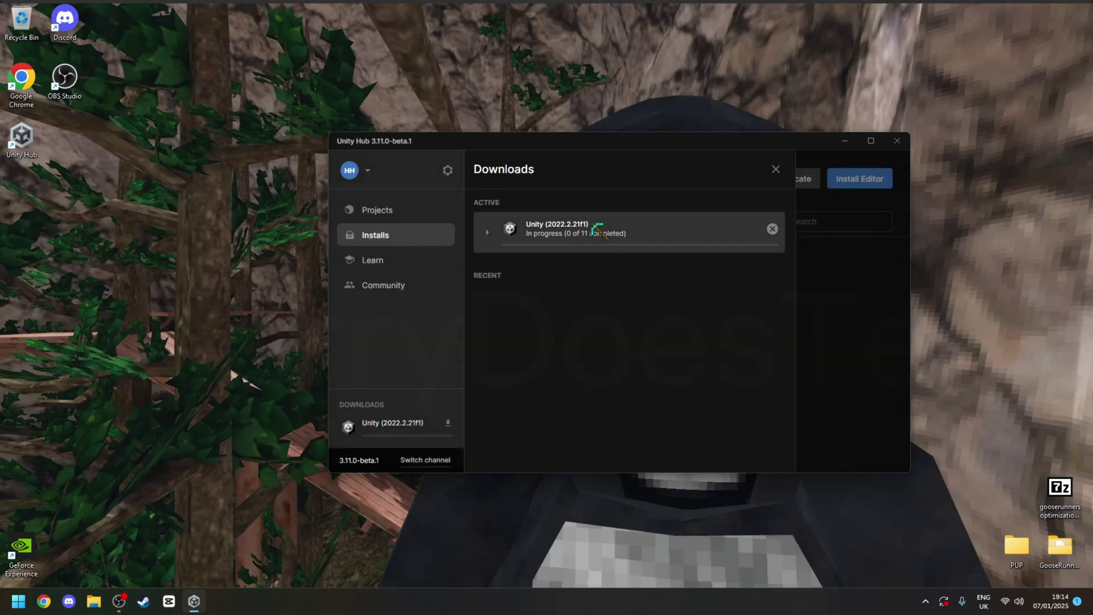
- Expand the Unity 2022.2.21f1 download's 11 components and maximise the Unity Hub window
click(597, 229)
drag(586, 142, 532, 14)
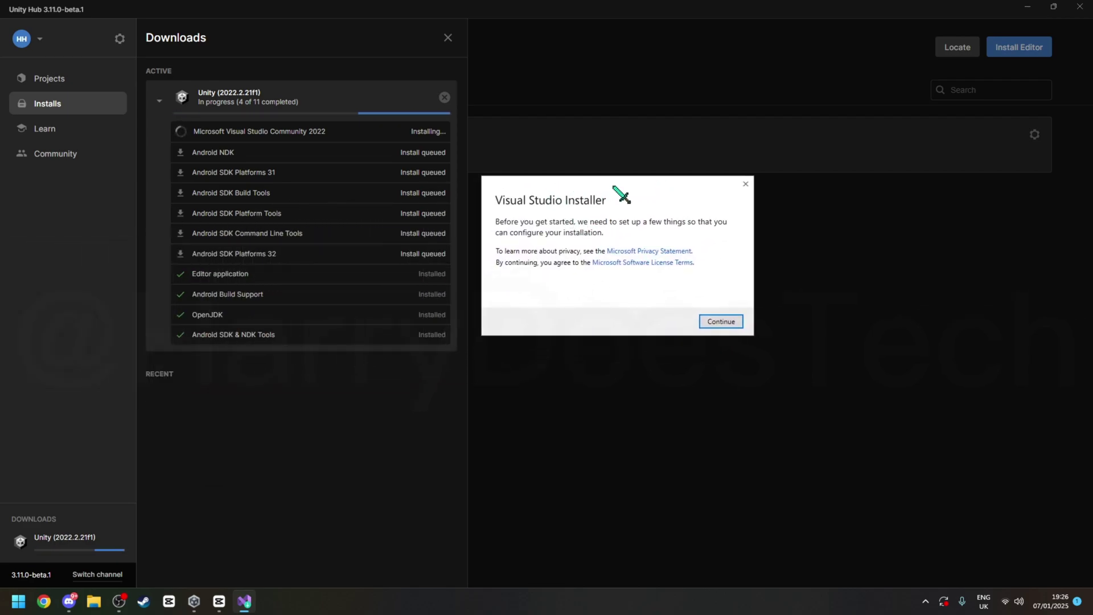
- Install Visual Studio Community 2022 with .NET desktop development and Game development with Unity workloads
click(721, 321)
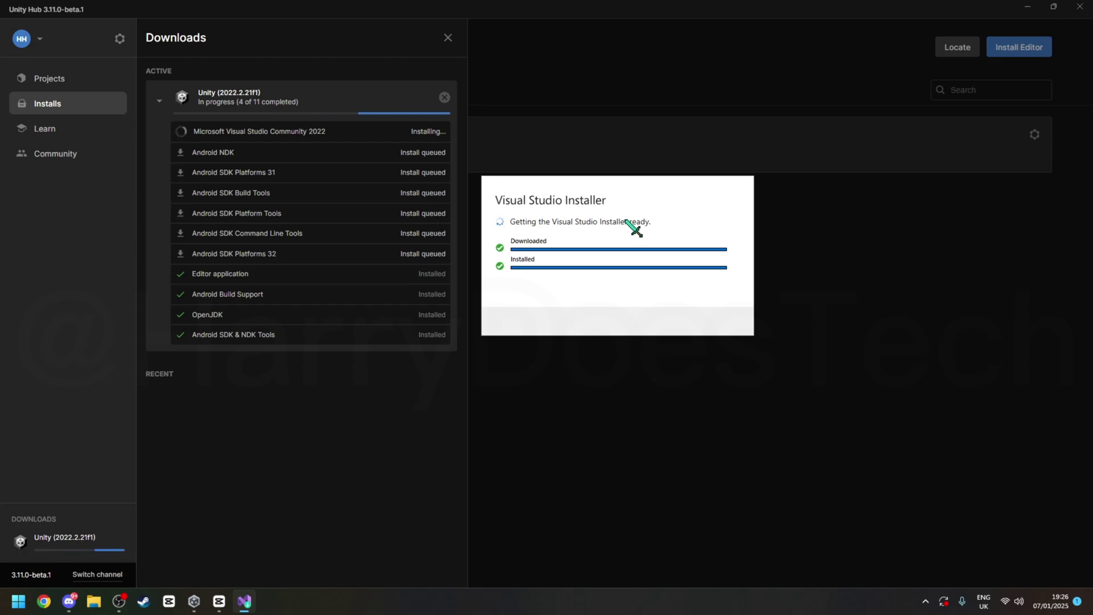
scroll(614, 223, down, 3)
scroll(618, 228, down, 2)
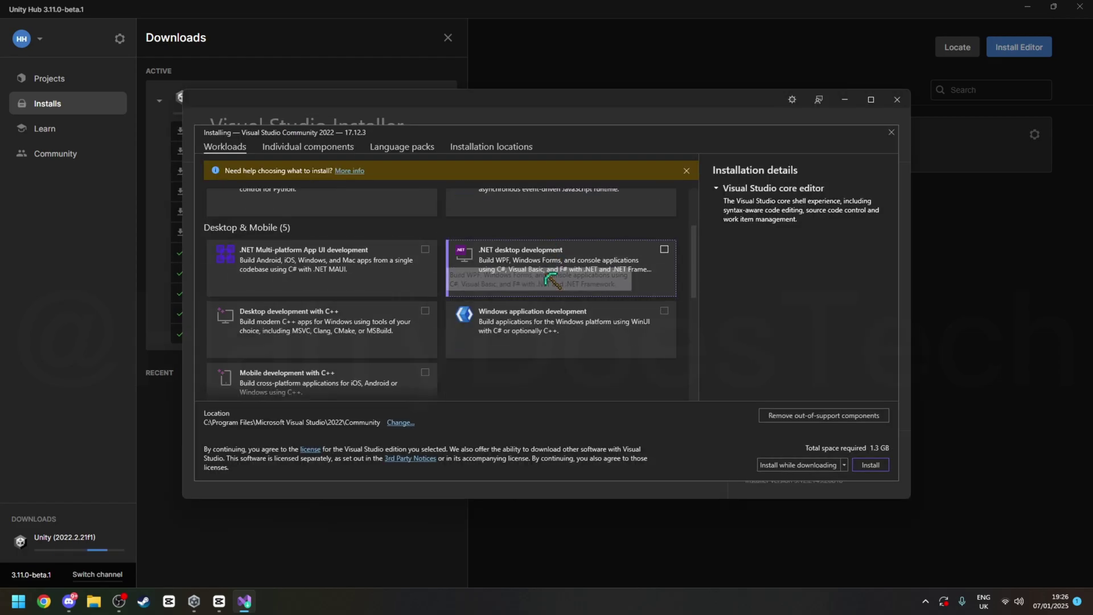
click(663, 248)
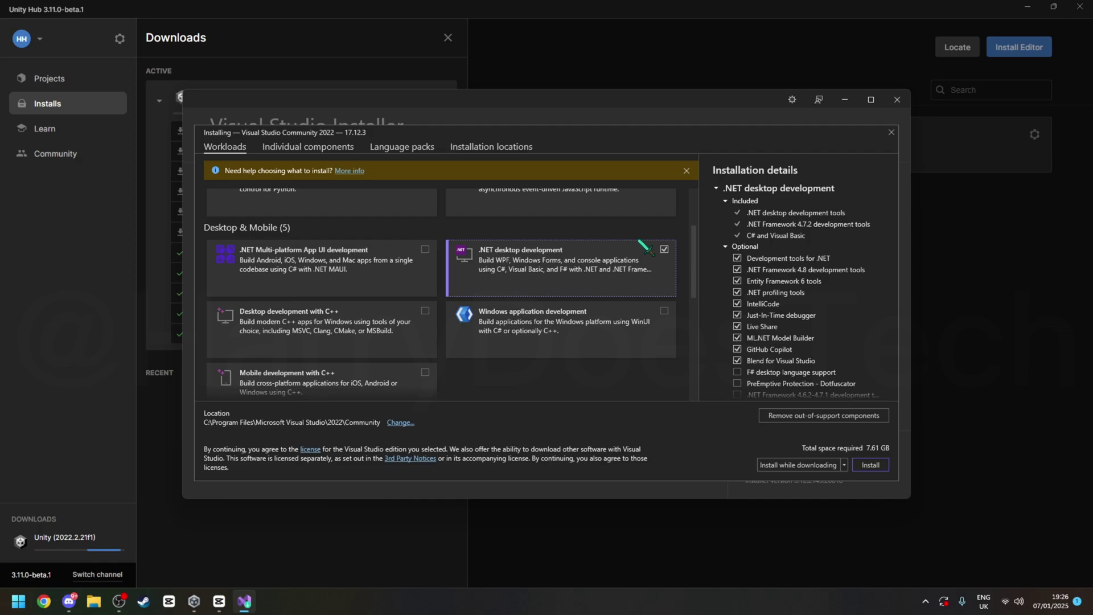
scroll(626, 251, down, 3)
scroll(539, 261, up, 2)
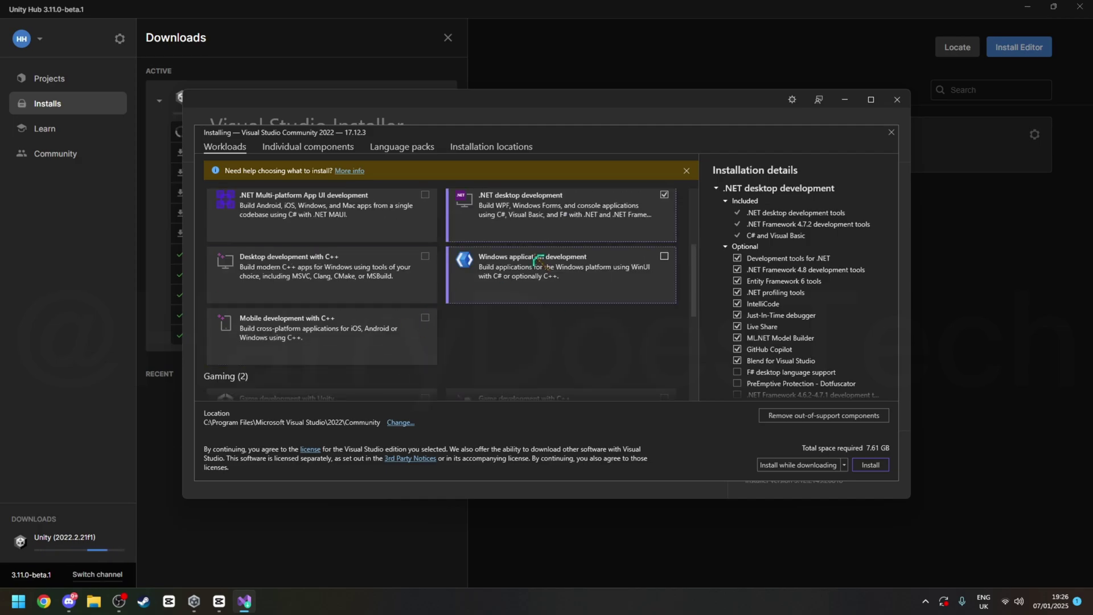
scroll(512, 273, down, 3)
click(412, 312)
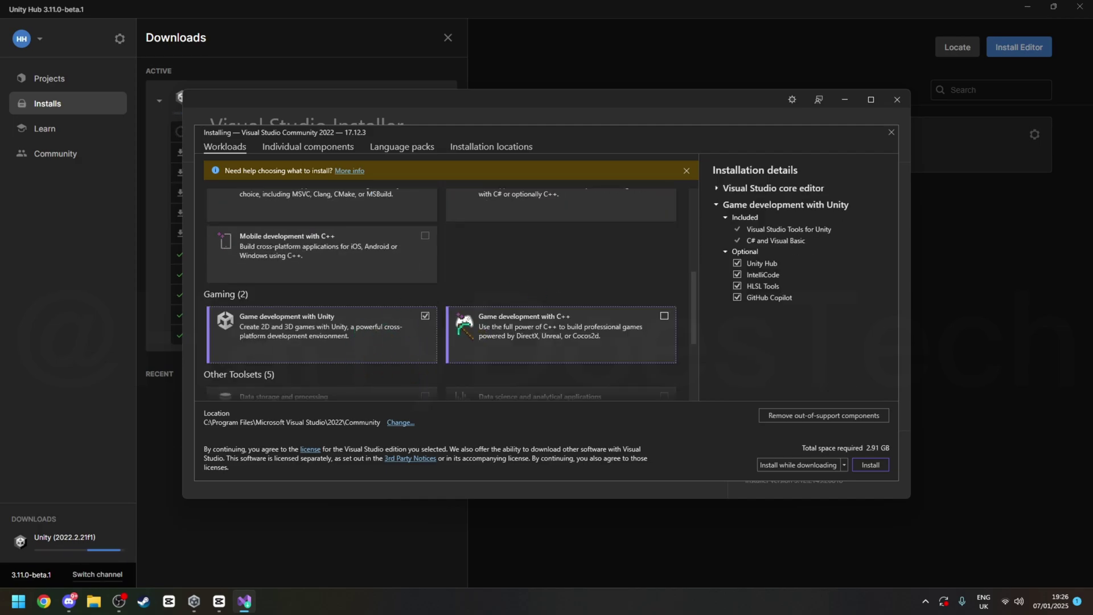
click(871, 465)
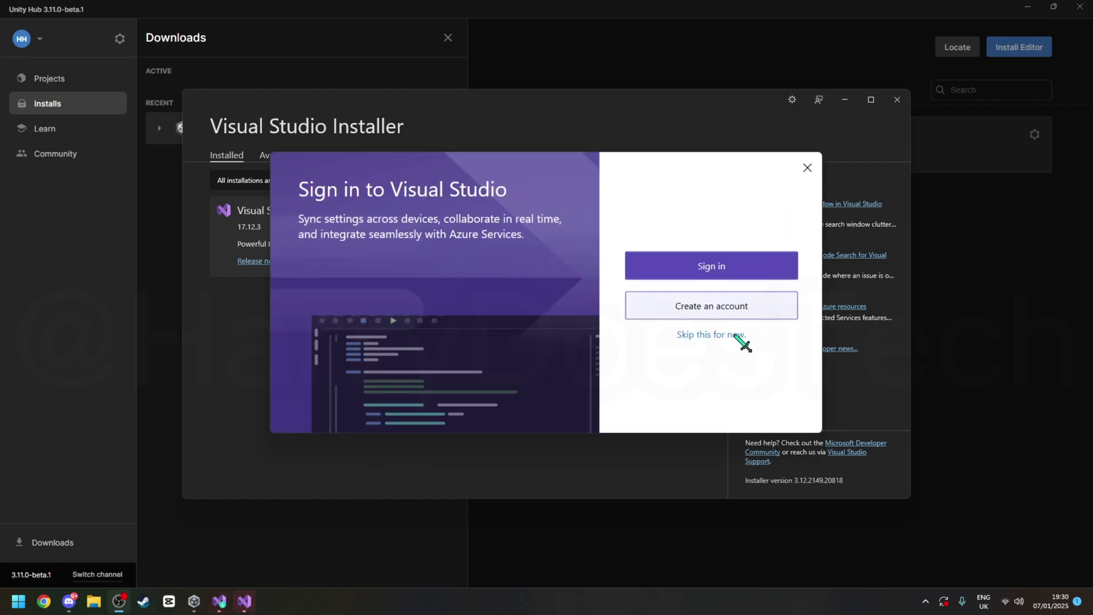
- Skip Visual Studio sign-in, start it with default settings, then close it and the installer
click(734, 336)
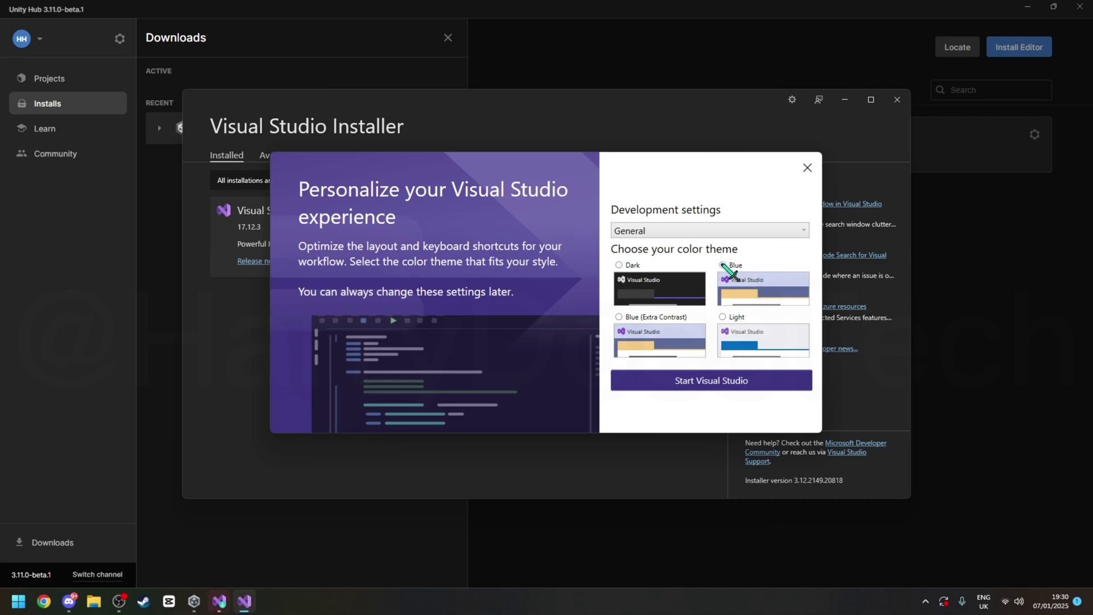
click(741, 381)
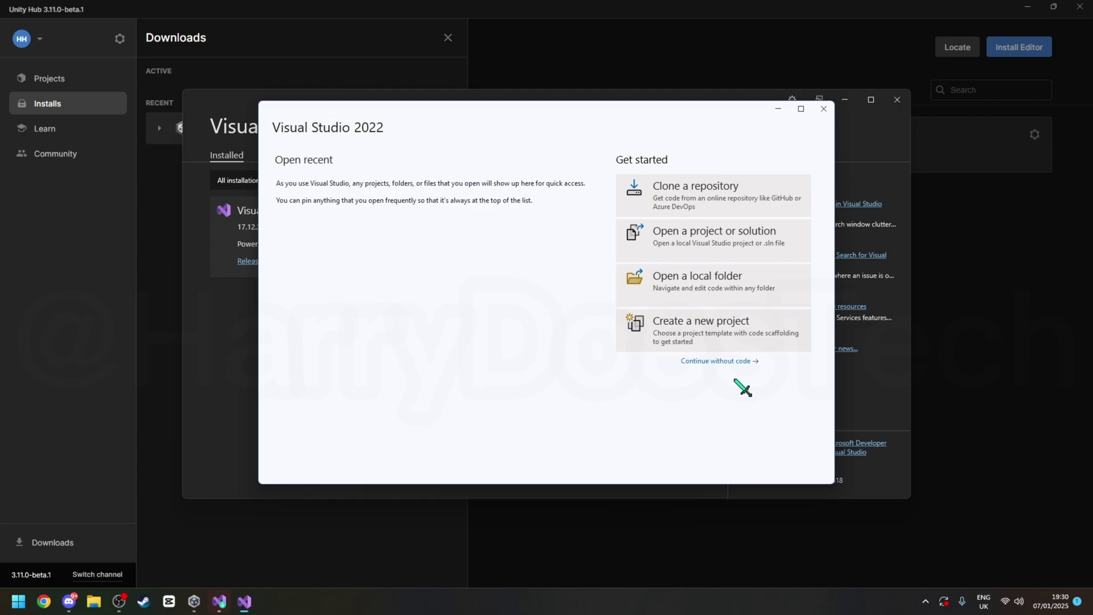
click(823, 109)
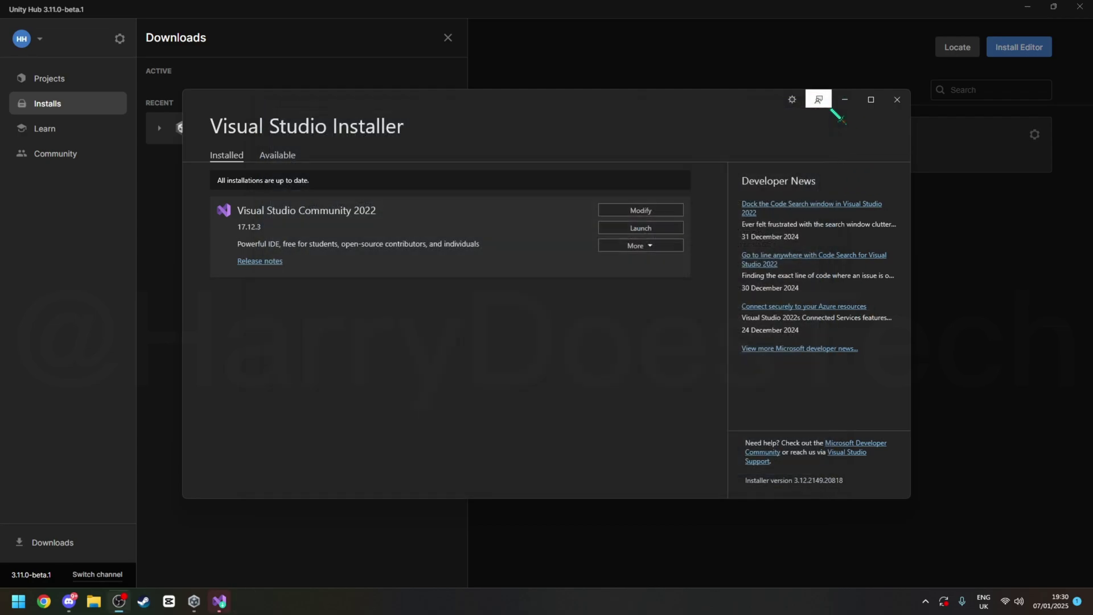
click(897, 99)
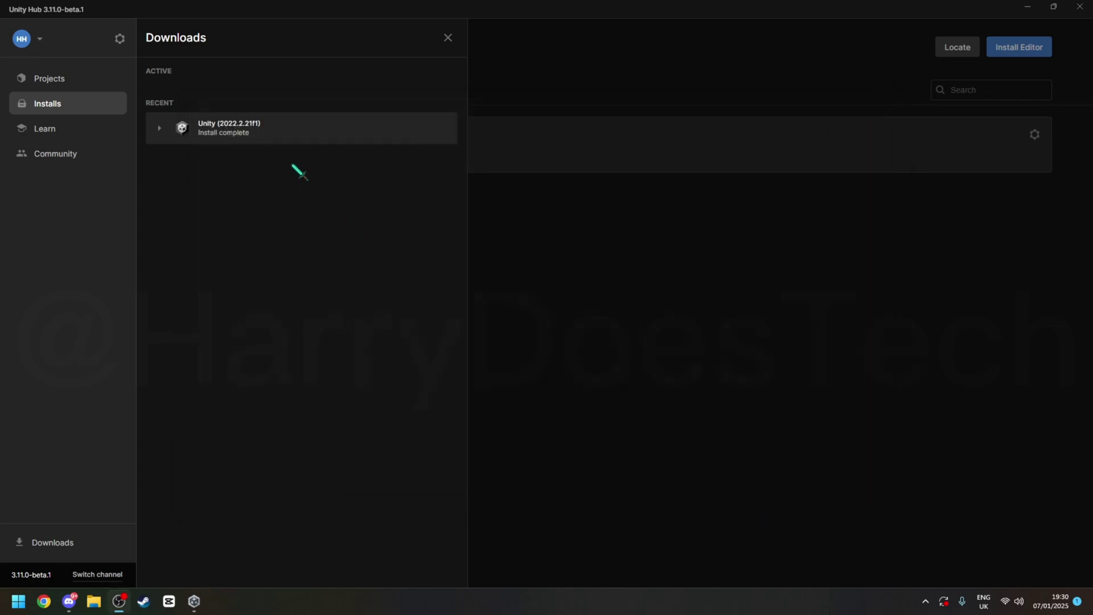
- Begin a new project from the Projects page using editor 2022.2.21f1
click(291, 131)
click(287, 136)
click(94, 80)
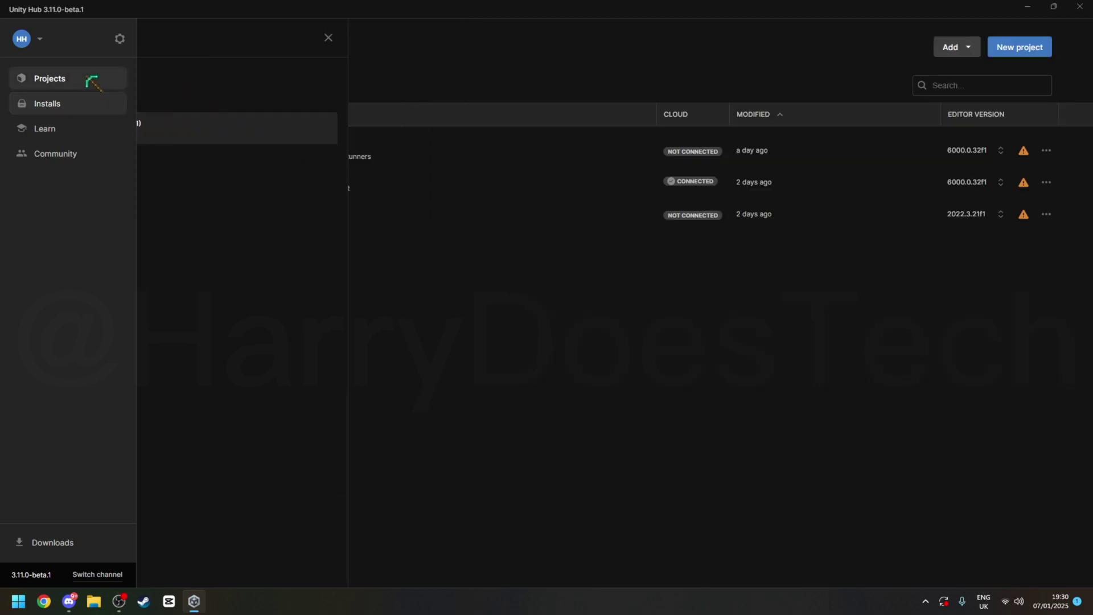
click(1033, 45)
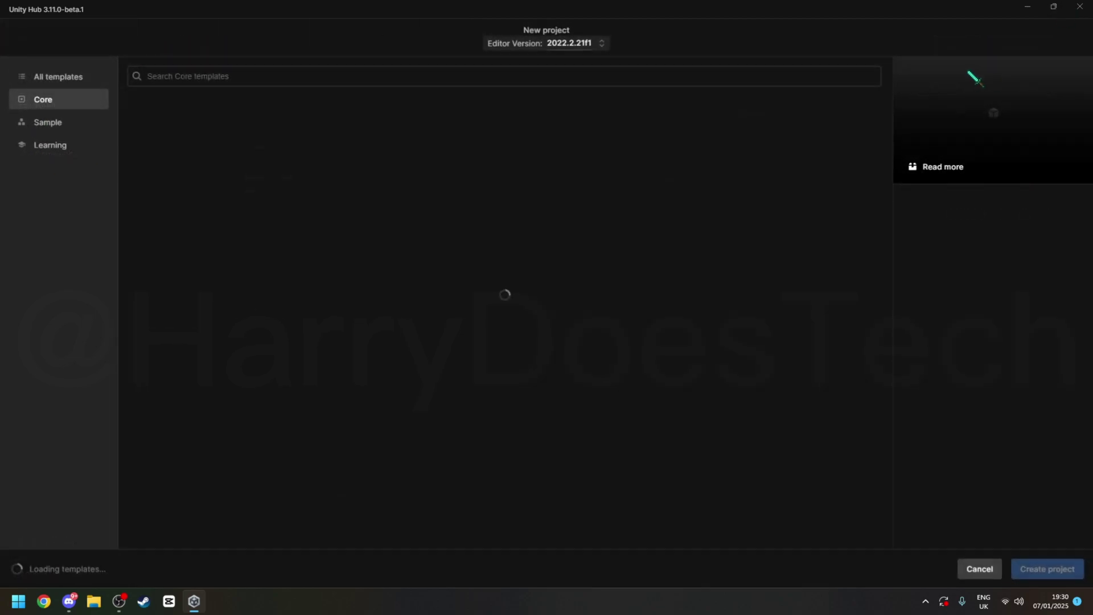
click(604, 43)
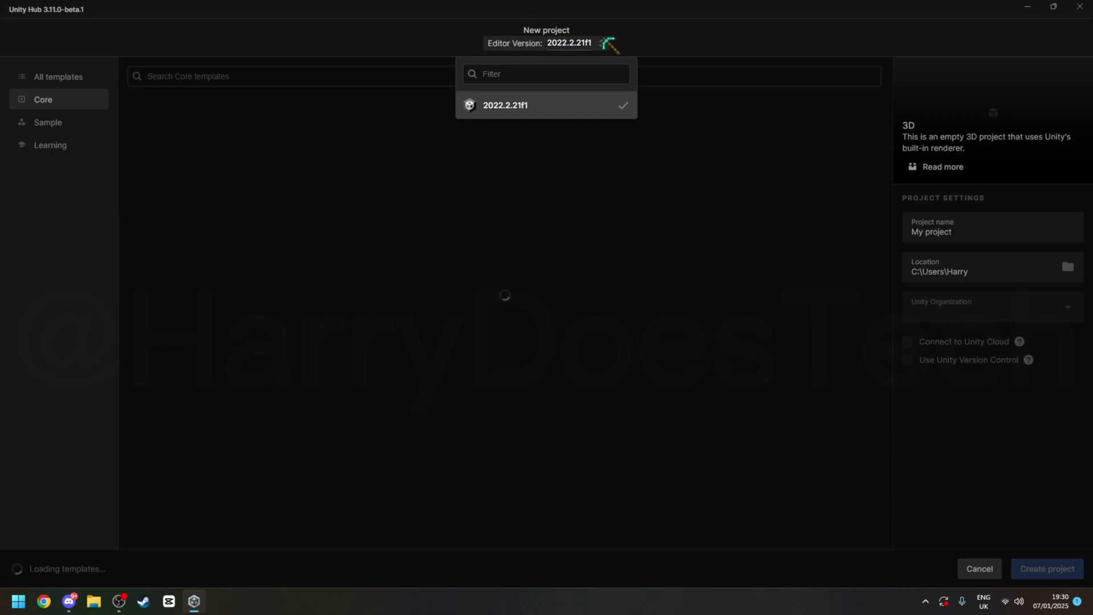
- Name the 3D (Built-In Render Pipeline) project 'Tutorial Game', create it and allow firewall access
click(1056, 228)
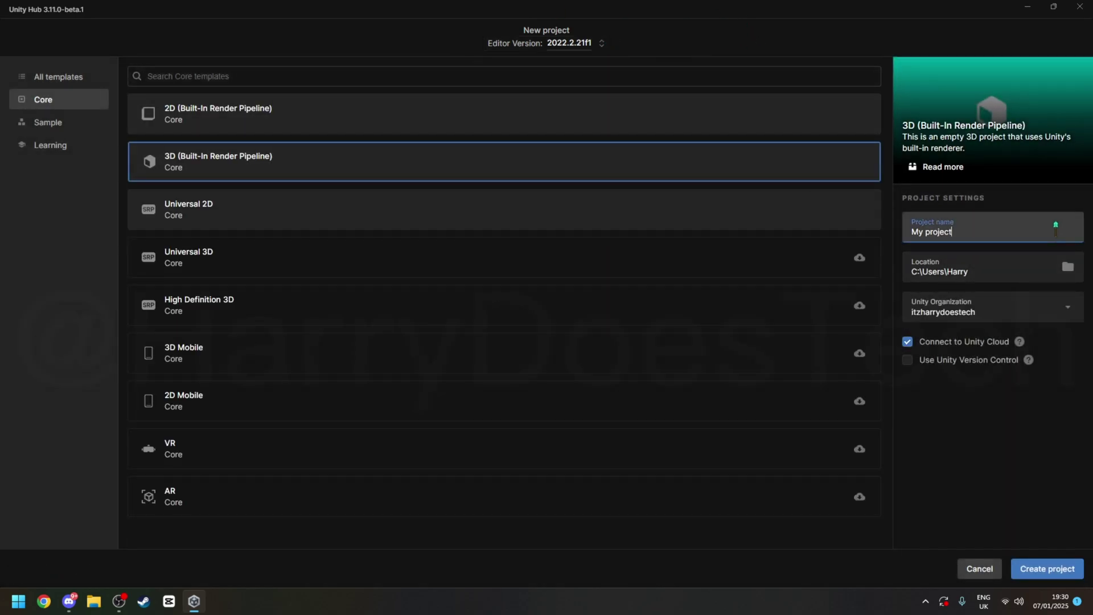
triple_click(1060, 226)
text(T)
key(BackSpace)
text(Tu)
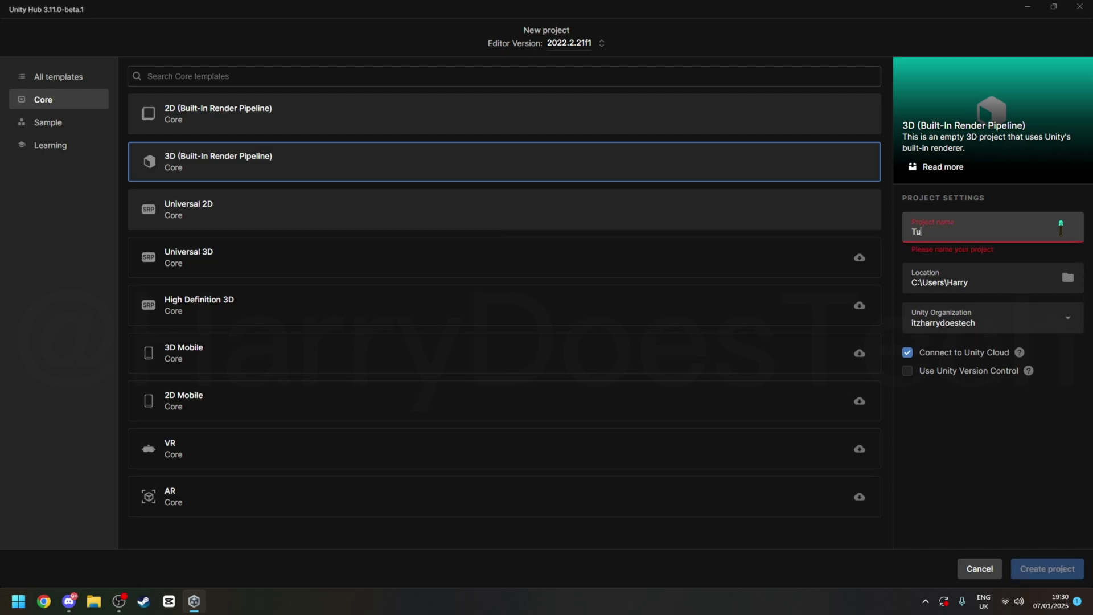
text(torial Game)
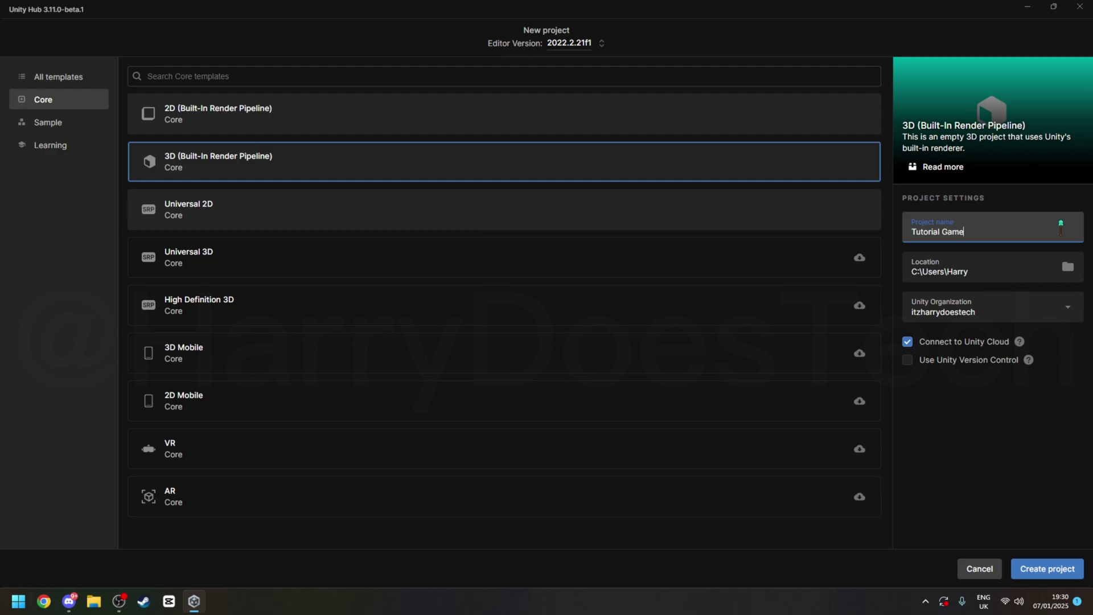
click(1042, 570)
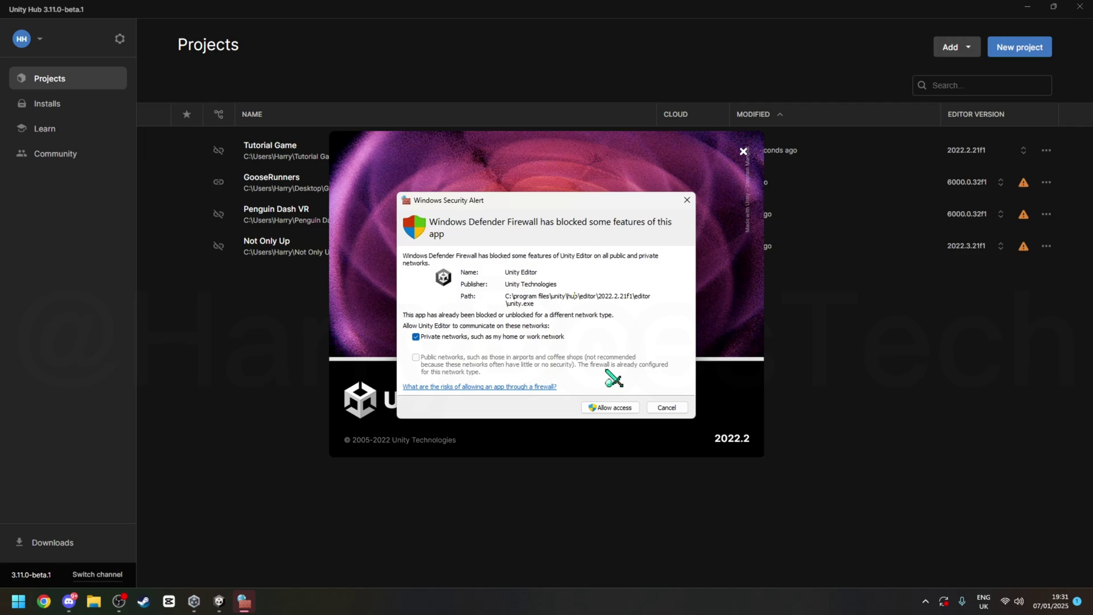
click(611, 408)
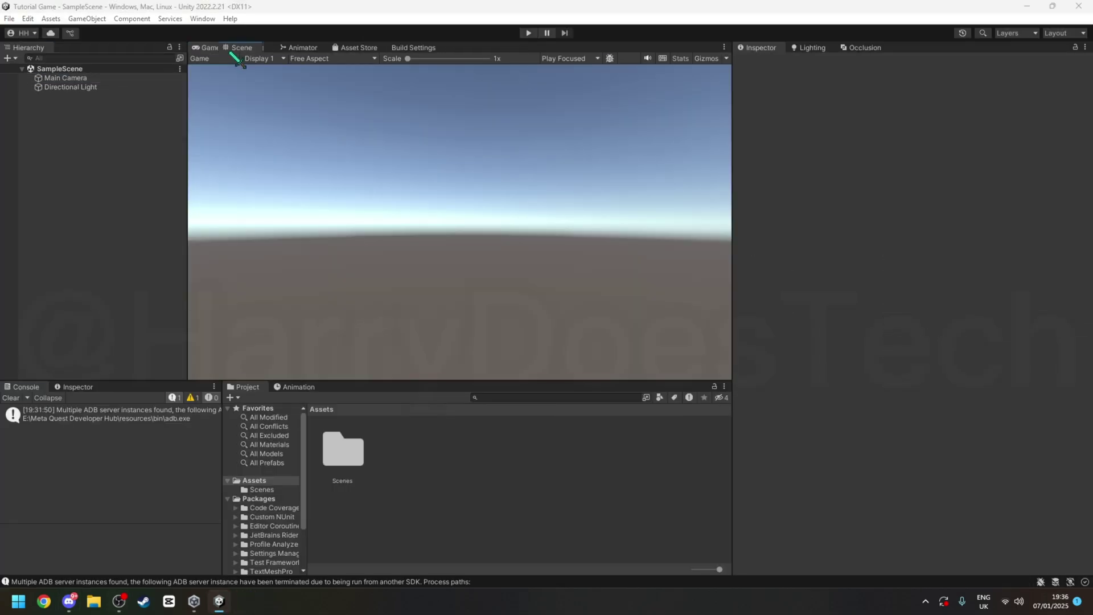
- Delete the Main Camera from SampleScene
right_drag(539, 80, 512, 128)
click(80, 79)
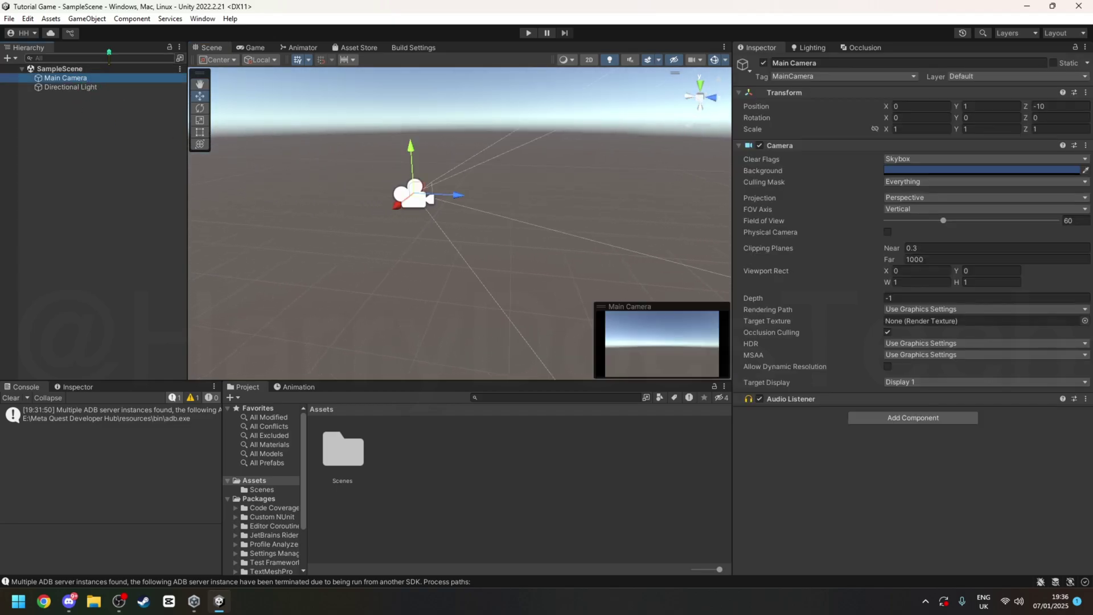
key(Delete)
- Add a Cube to the scene through 3D Object > Cube
click(8, 58)
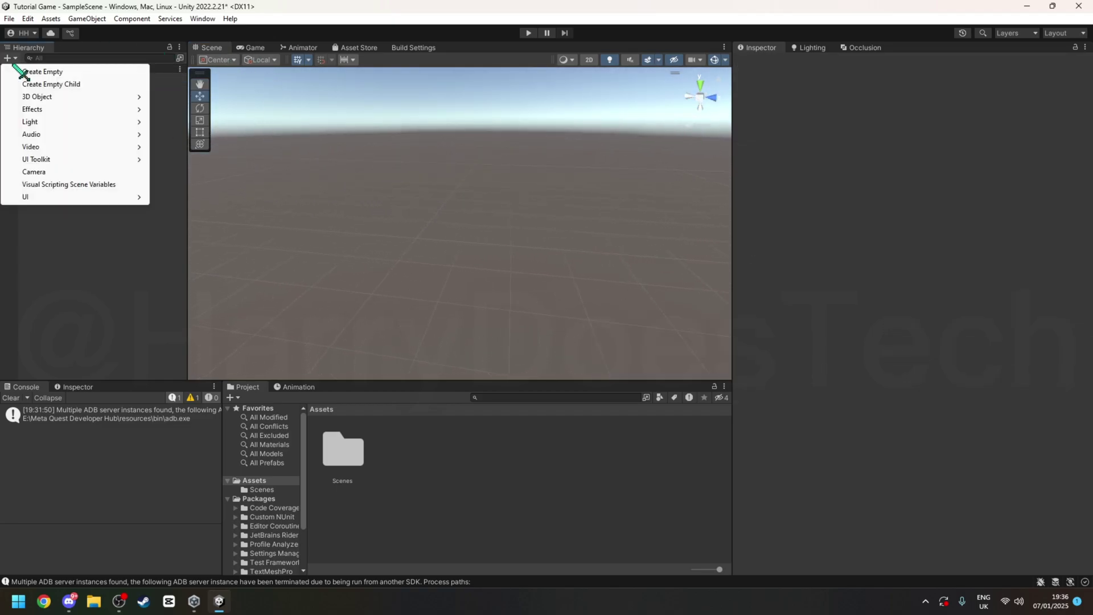
mouse_move(57, 97)
click(219, 100)
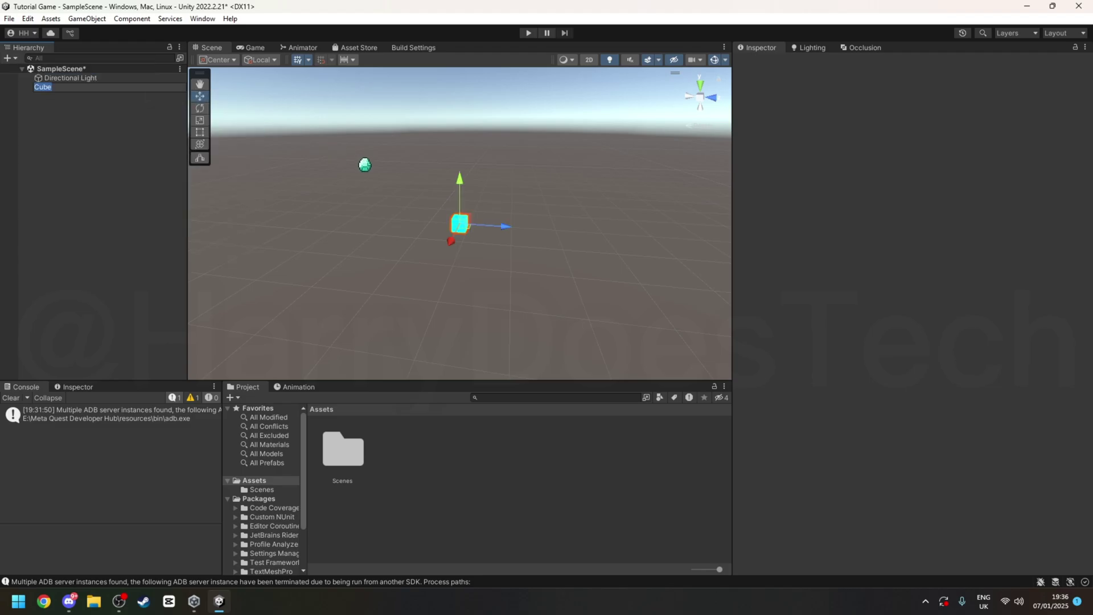
right_drag(363, 166, 634, 186)
click(923, 106)
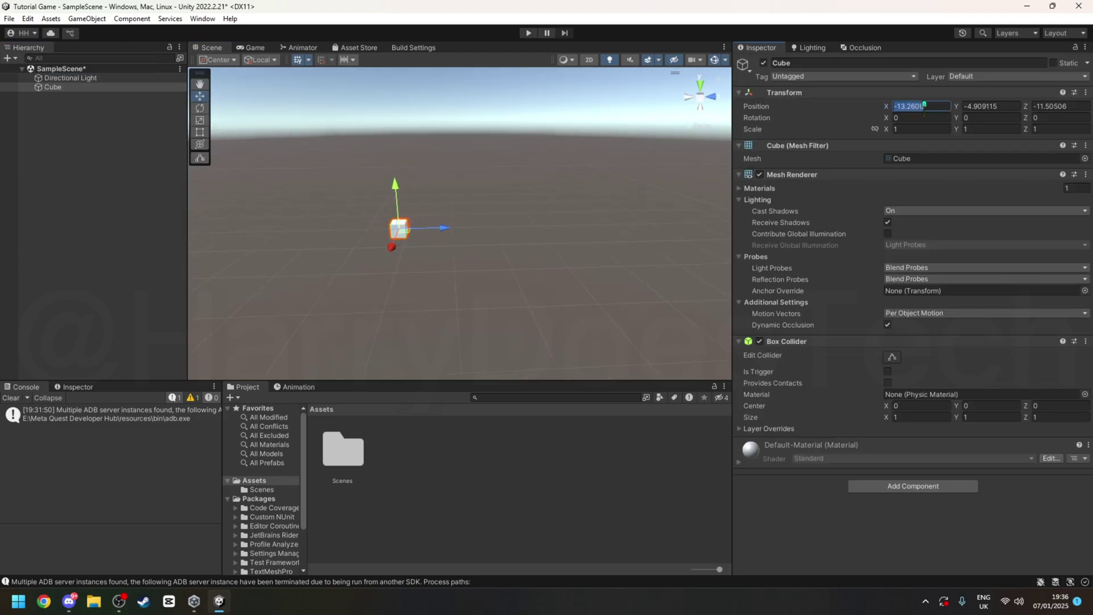
- Set the Cube's position to 0, 0, 0
text(0)
key(Tab)
text(0)
key(Tab)
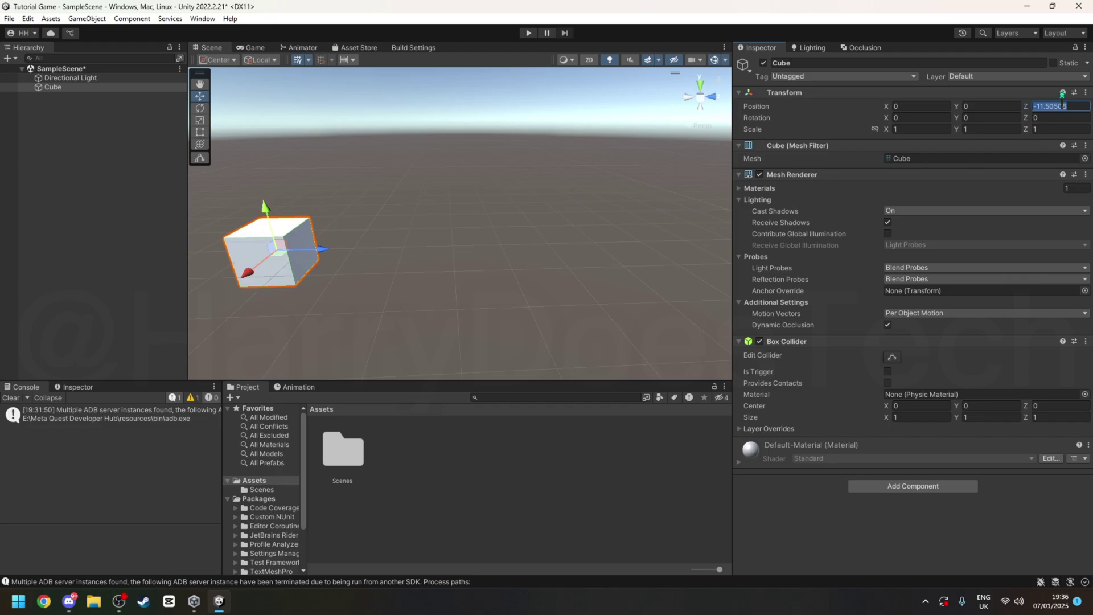
text(0)
- Scale the cube into a flat floor of about 11.29 × 0.16268 × 15.143
drag(733, 128, 889, 148)
key(f)
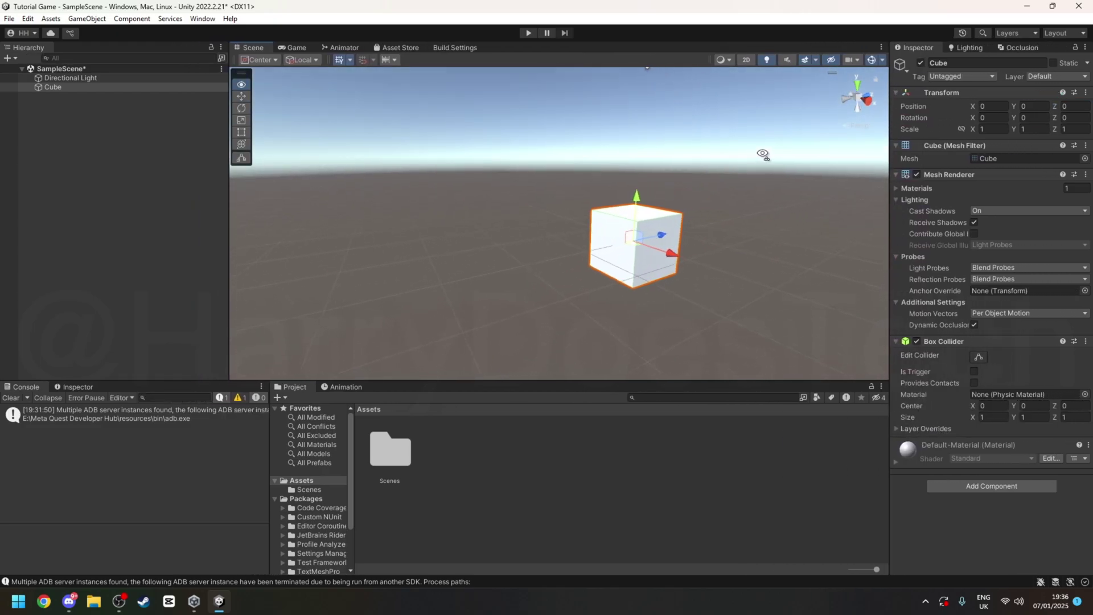
key(r)
drag(635, 199, 643, 237)
scroll(644, 239, down, 5)
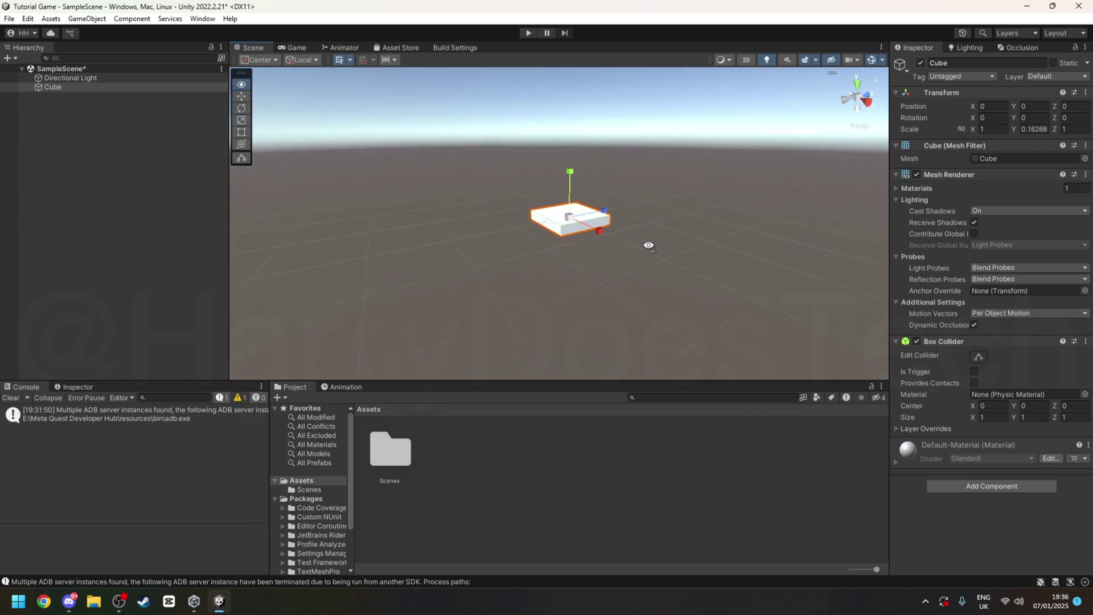
drag(563, 204, 374, 257)
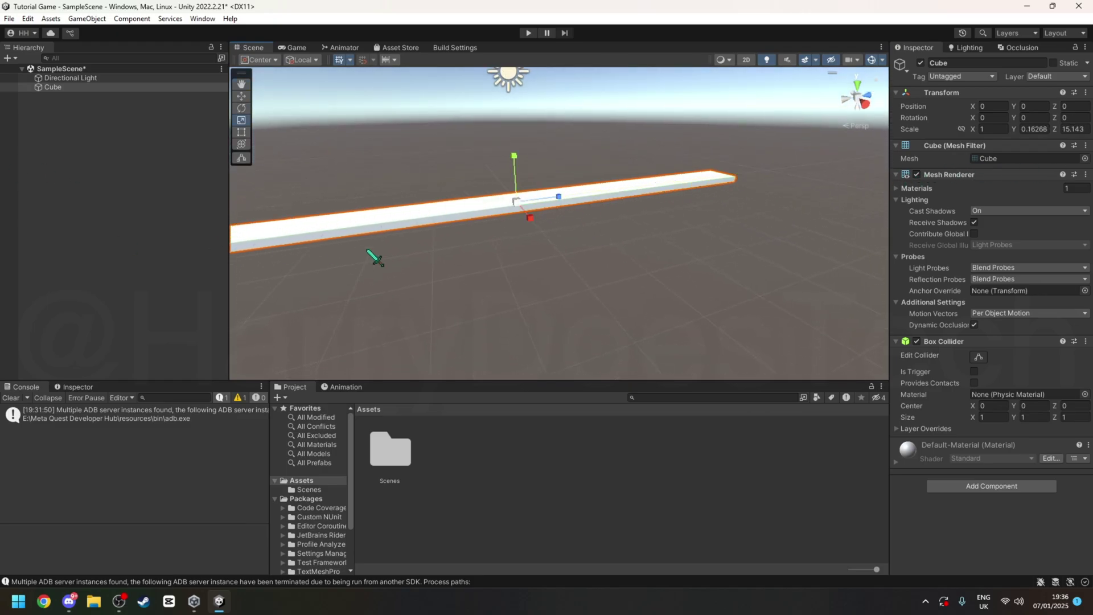
drag(545, 211, 622, 371)
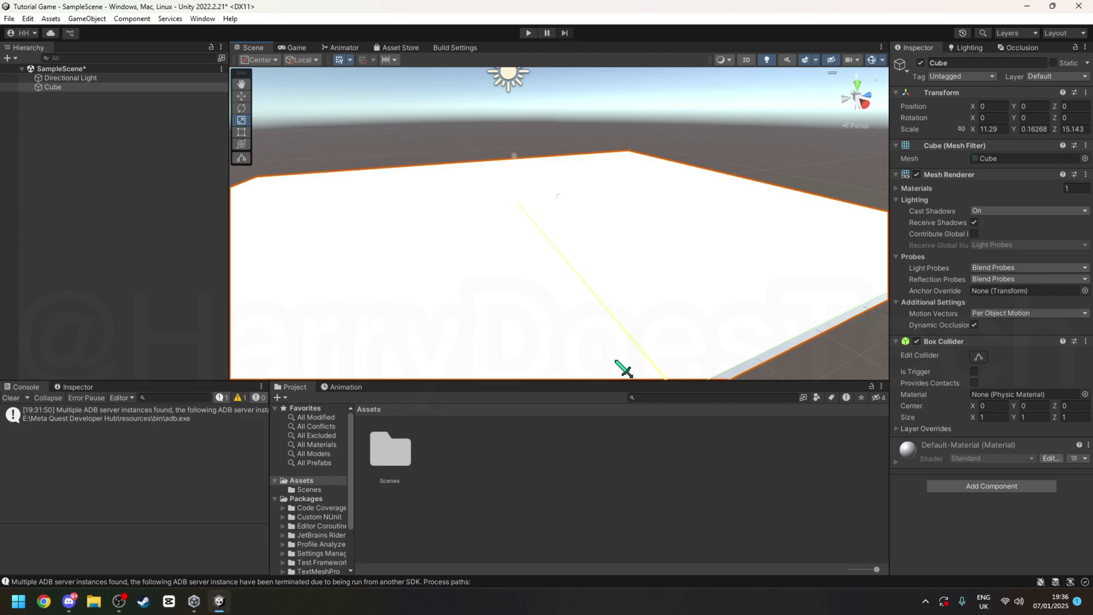
click(734, 152)
alt+drag(734, 152, 595, 169)
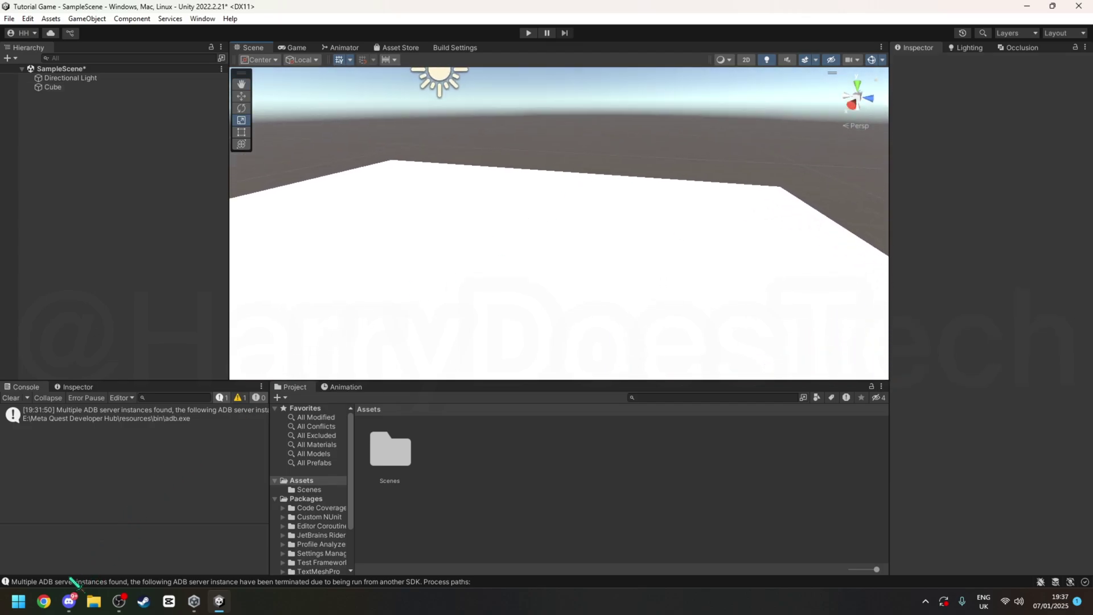
- In Chrome, get GorillaLocomotion.unitypackage from github.com/Another-Axiom/GorillaLocomotion, then return to Unity
click(44, 601)
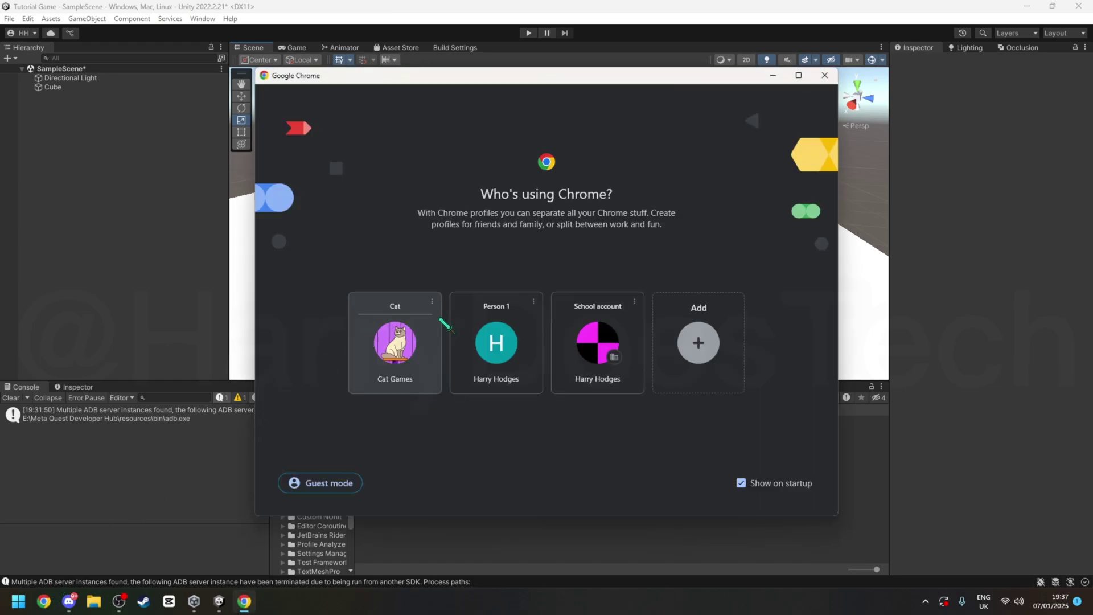
click(489, 341)
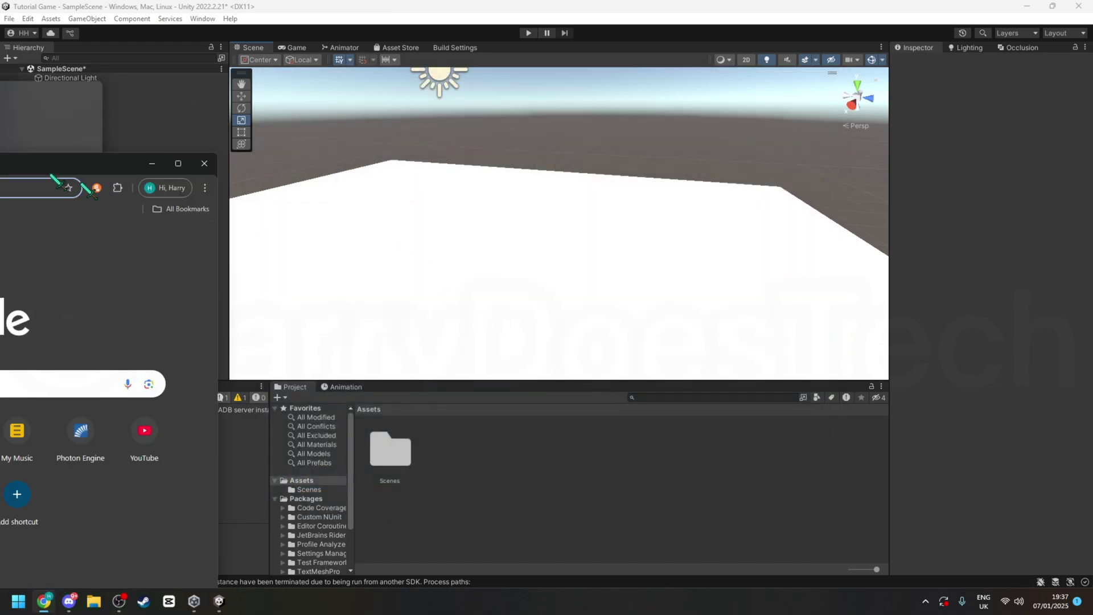
drag(57, 181, 629, 12)
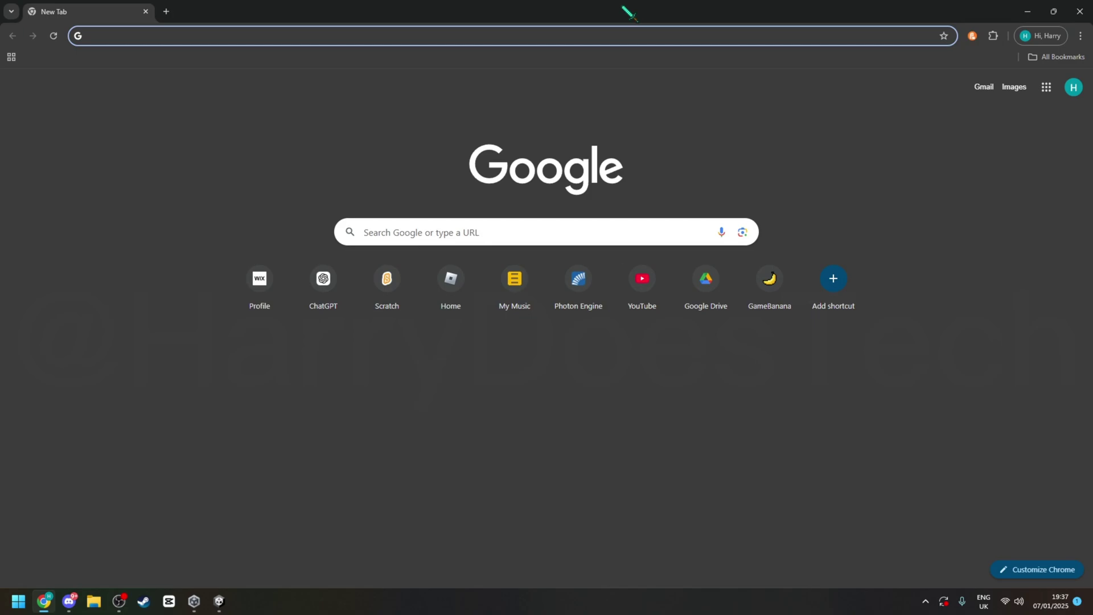
text(githu)
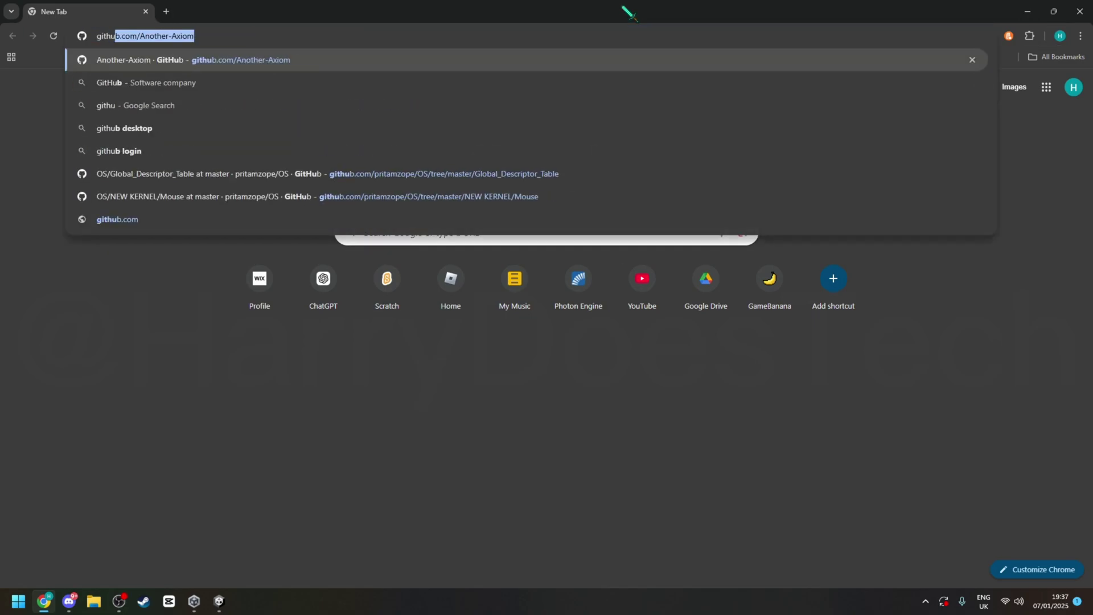
text(b.co)
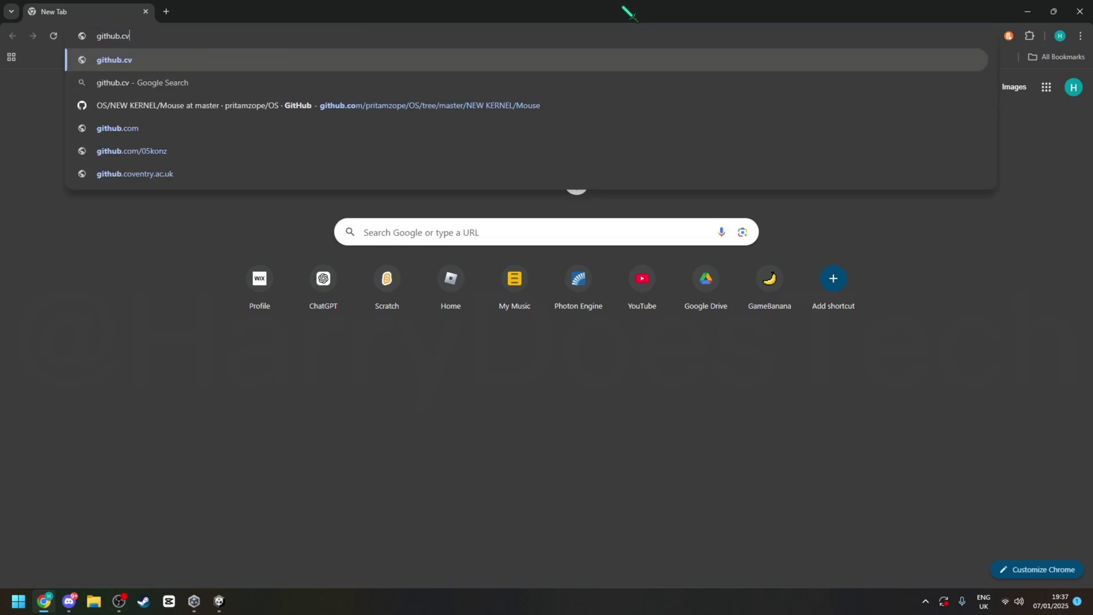
key(BackSpace)
key(BackSpace)
key(Up)
key(Up)
key(Up)
key(Up)
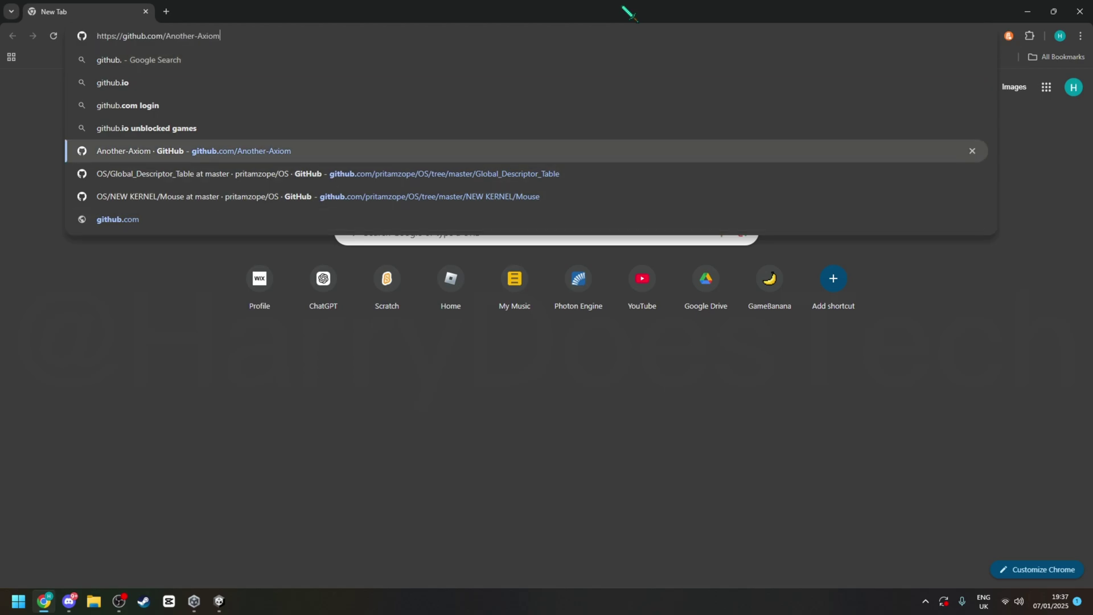
key(Right)
key(Down)
key(Down)
key(Return)
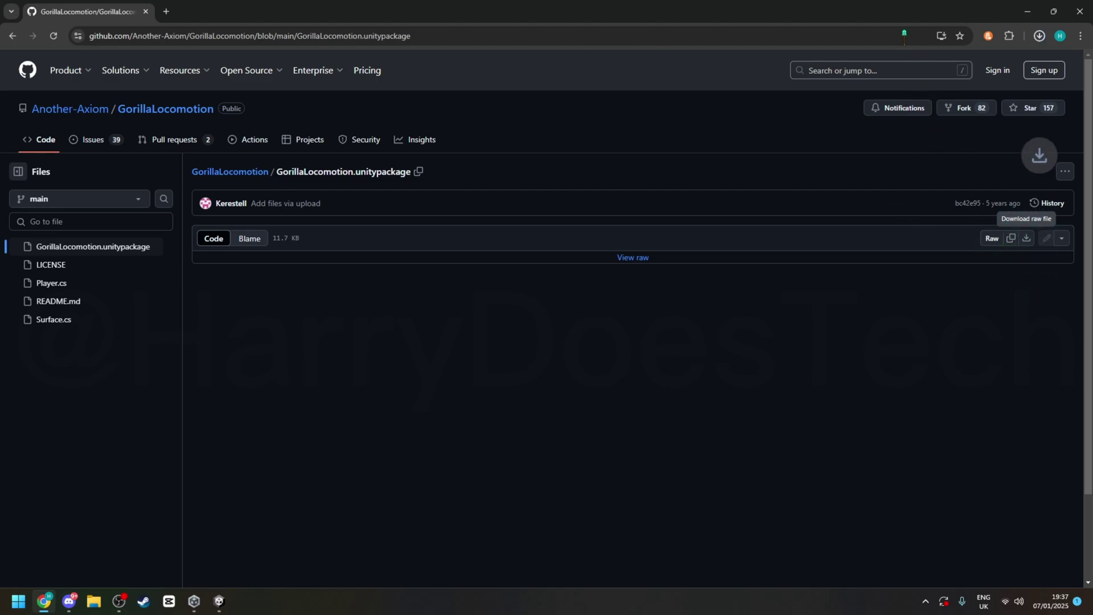
drag(871, 8, 401, 236)
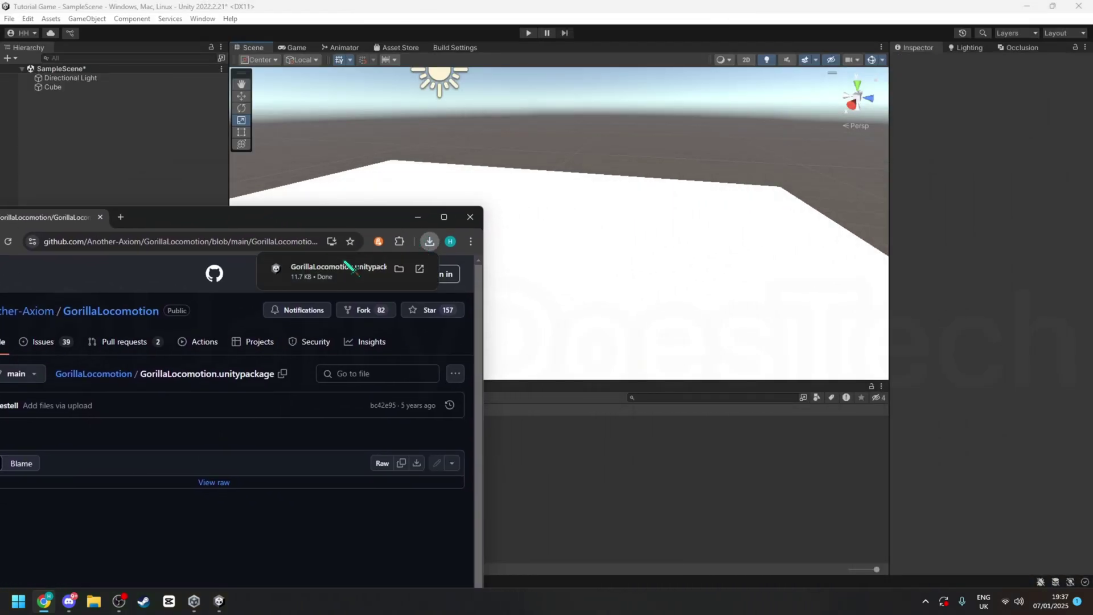
- Install XR Plug-in Management from Build Settings > Player Settings
click(418, 217)
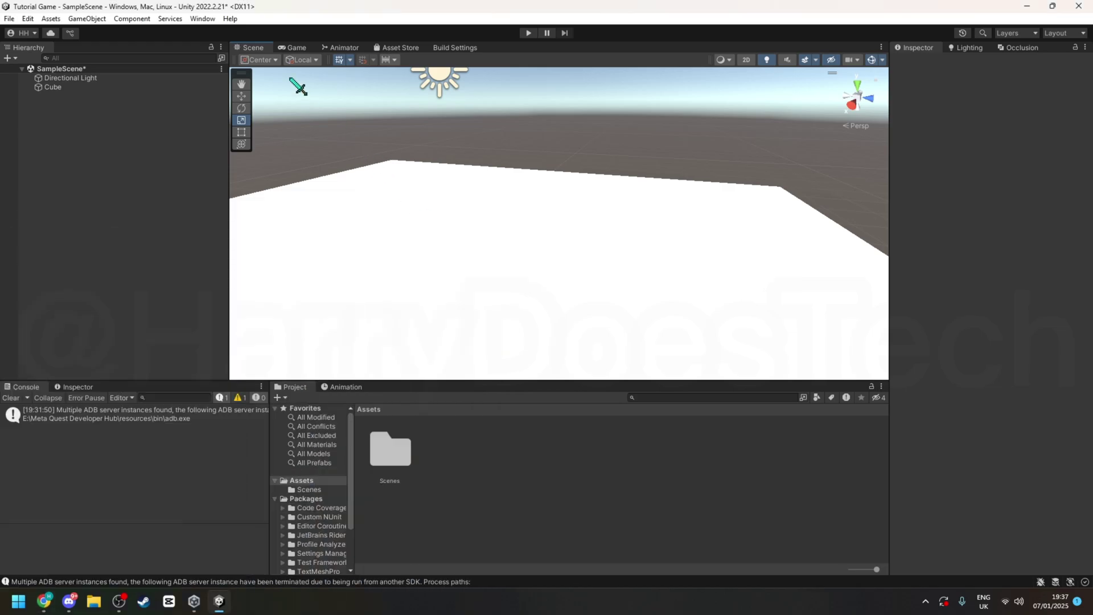
click(210, 19)
click(244, 156)
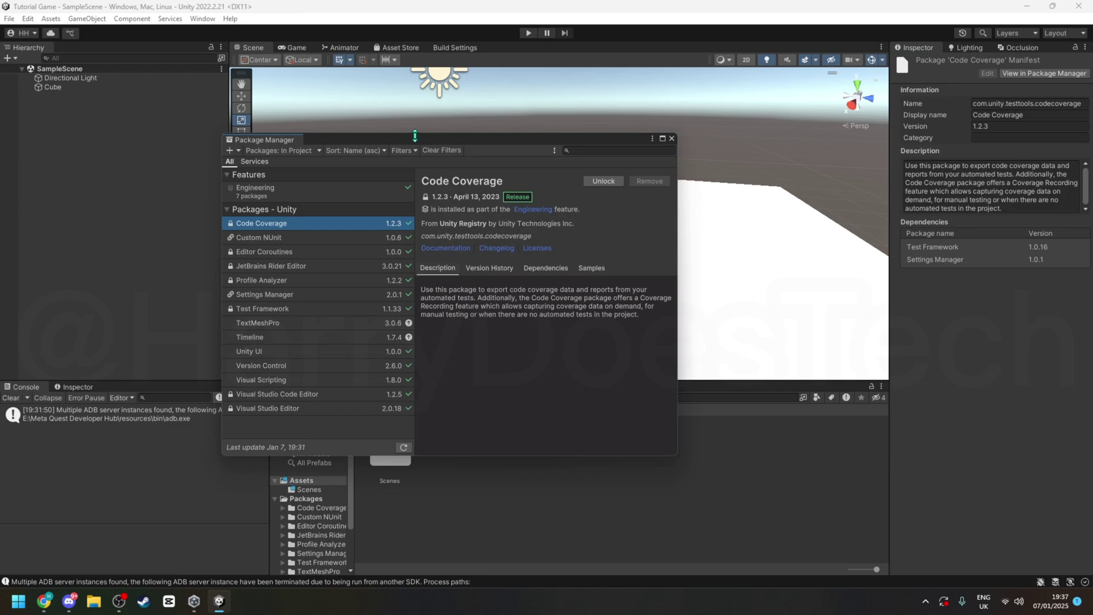
click(662, 138)
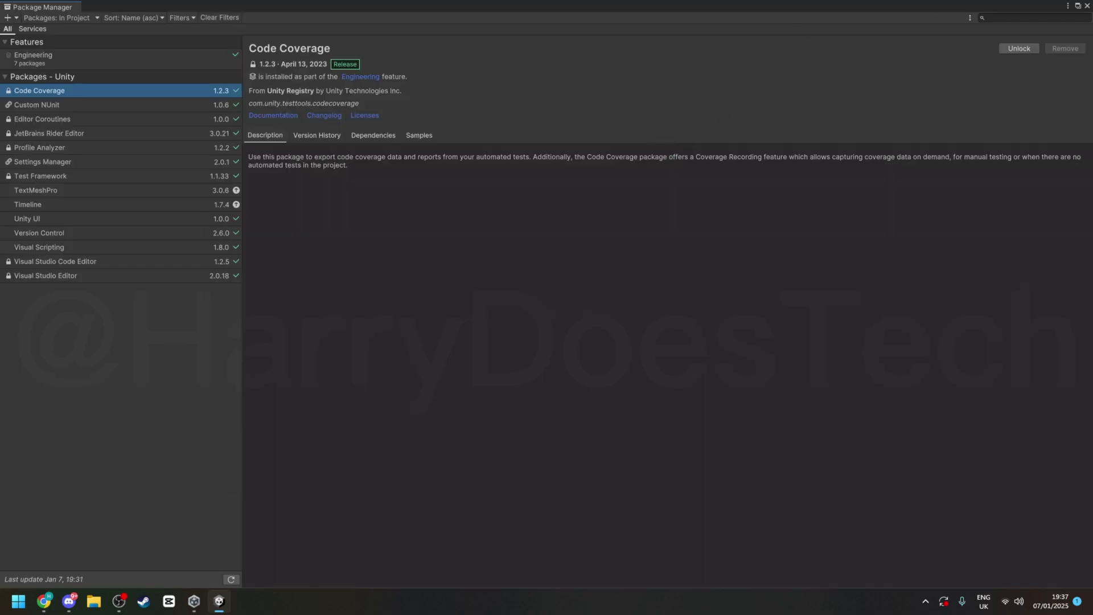
click(1087, 7)
click(455, 47)
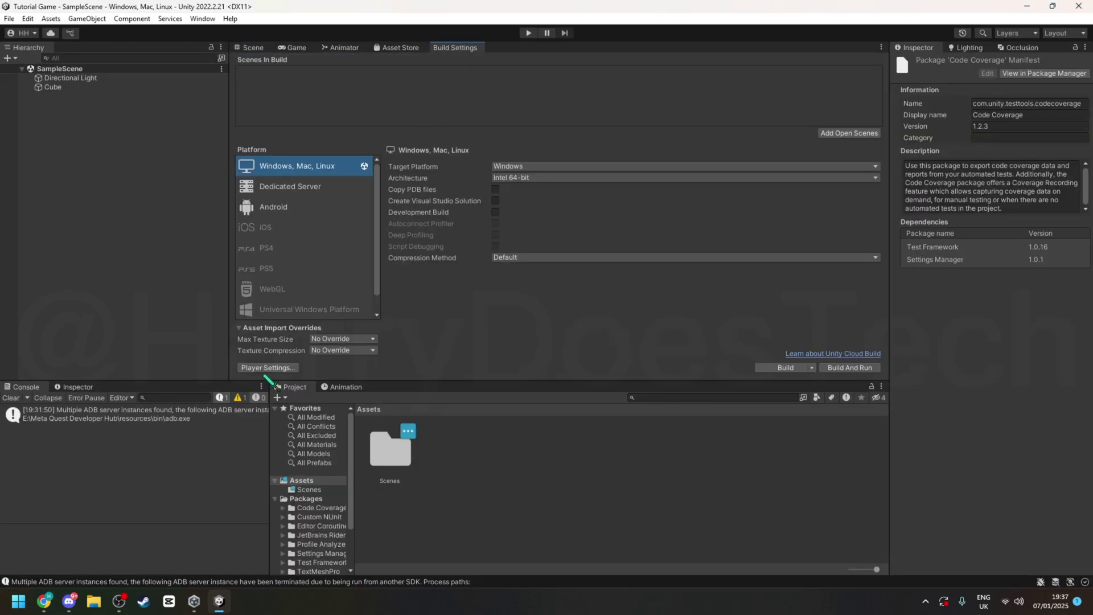
click(267, 368)
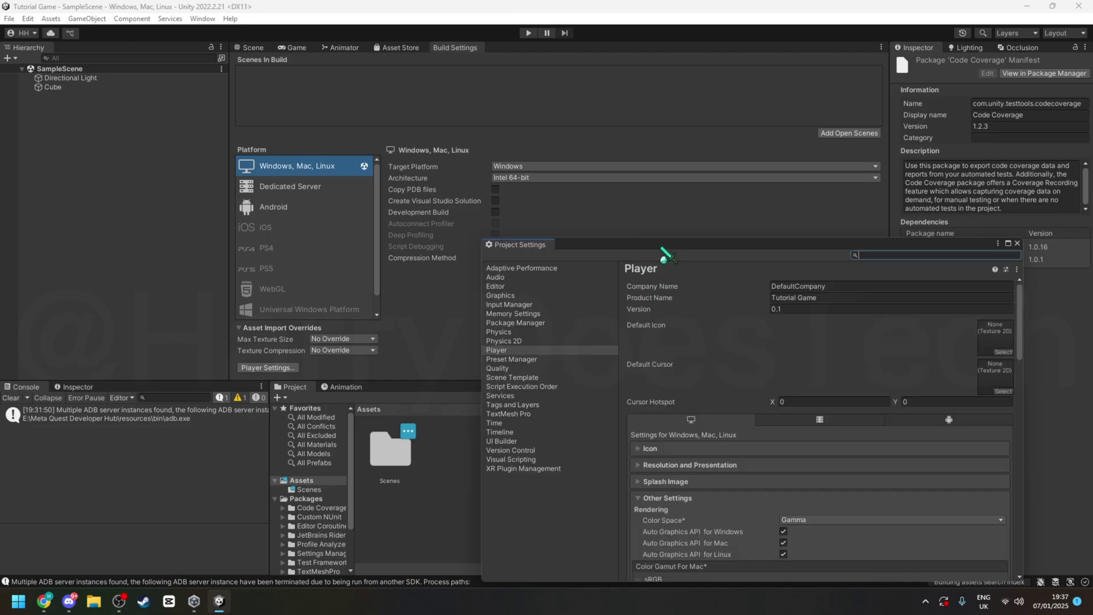
click(404, 405)
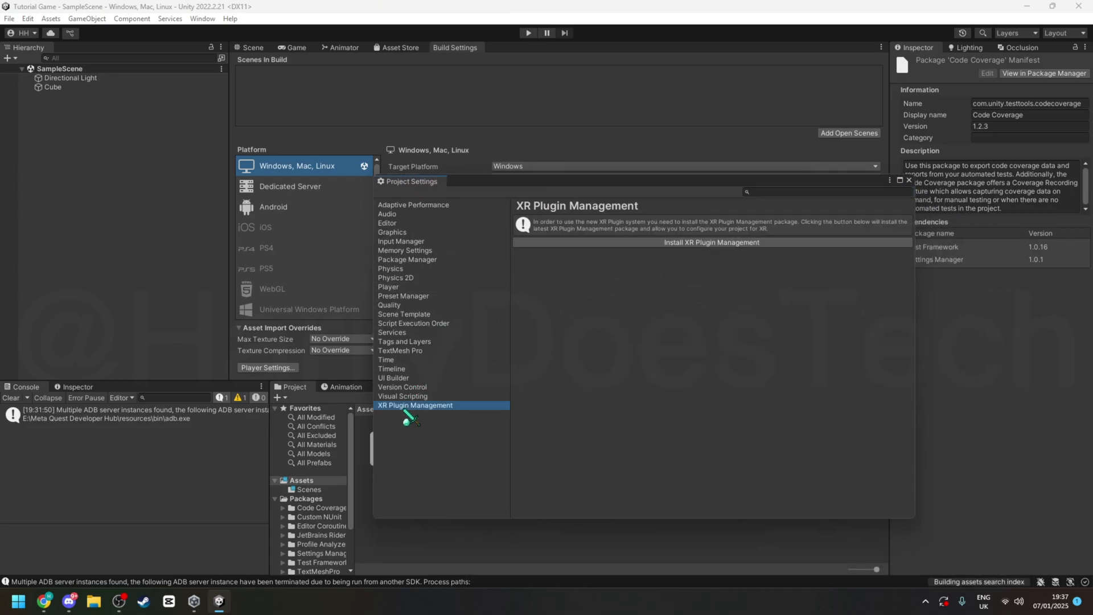
click(689, 244)
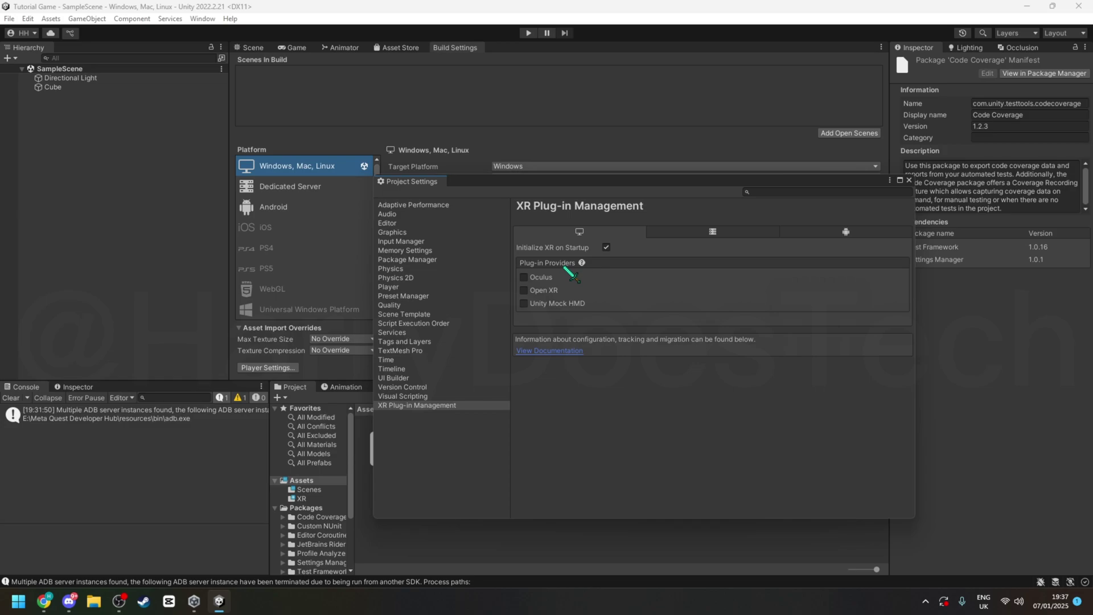
- Tick OpenXR for desktop and accept enabling the new input system backends with a restart
click(524, 291)
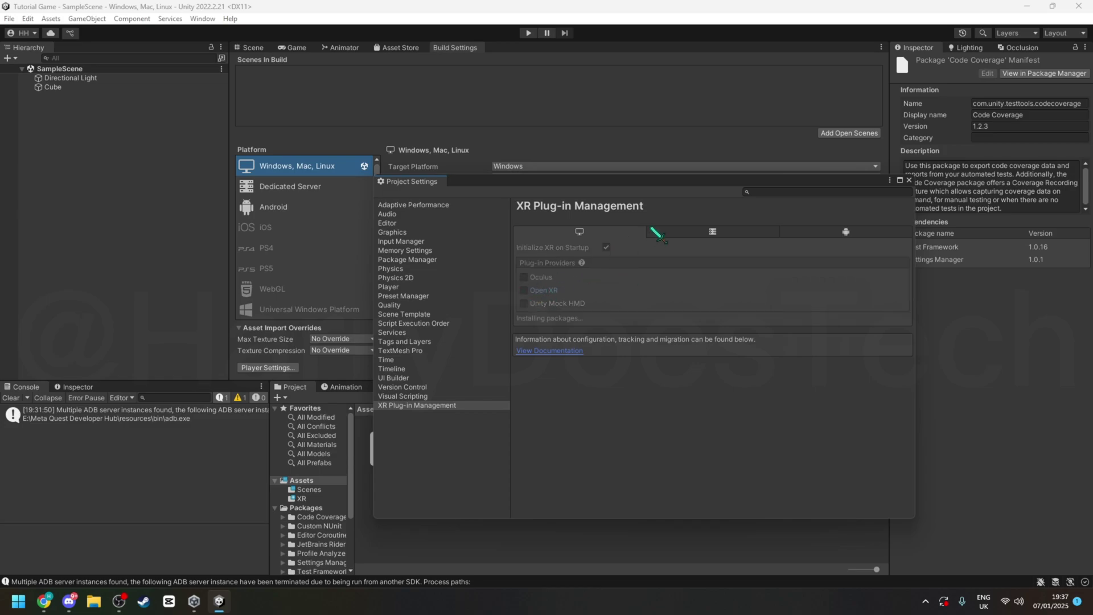
drag(675, 187, 655, 124)
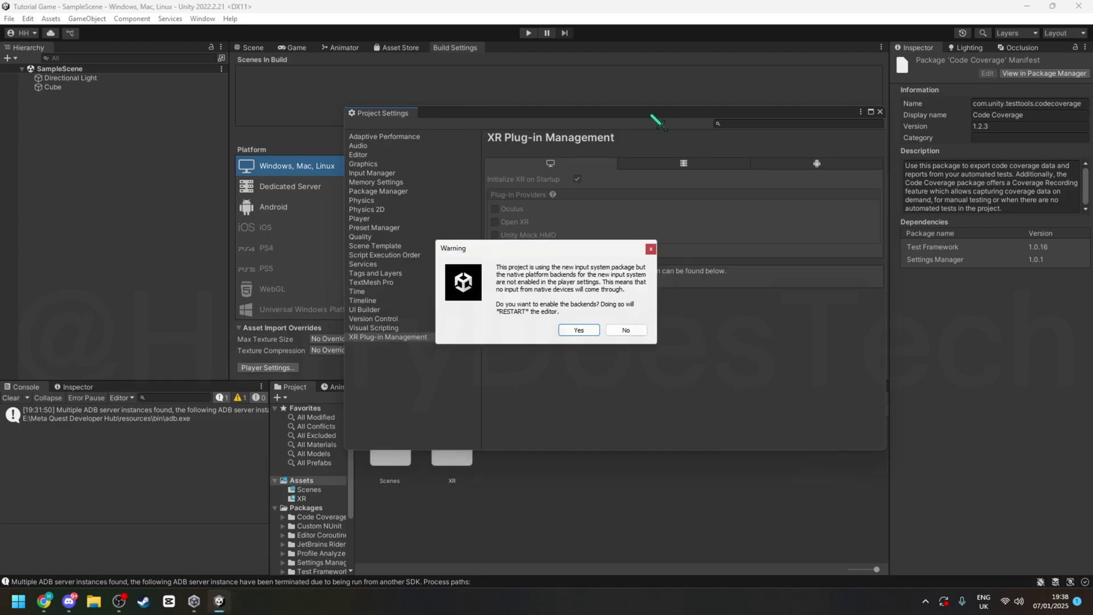
click(579, 329)
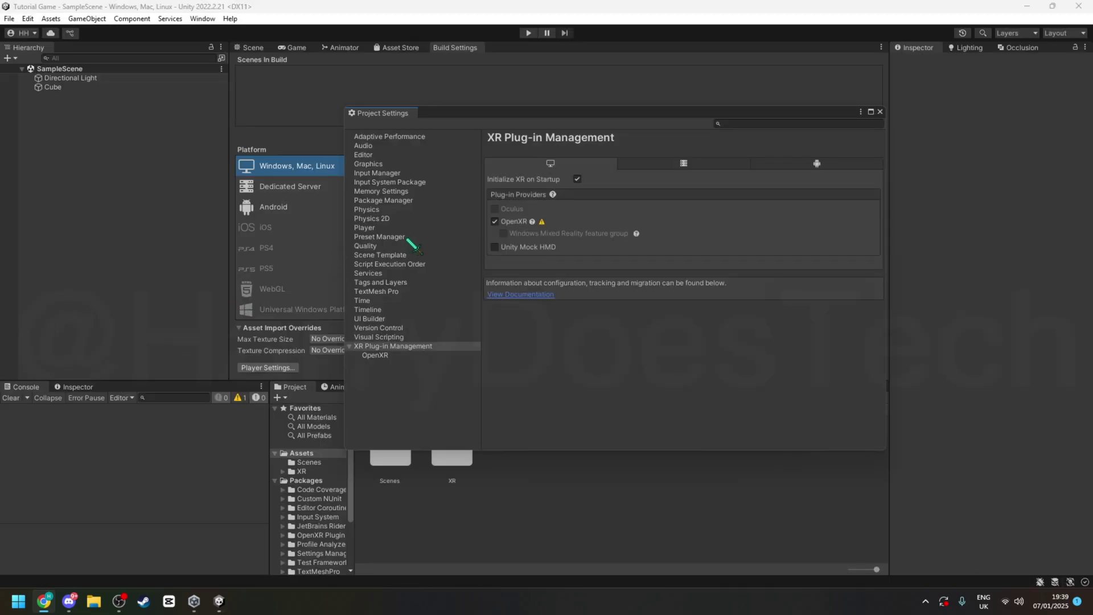
- Tick OpenXR on the Android tab and fix the Gamma Color Space validation issue
click(818, 165)
click(502, 236)
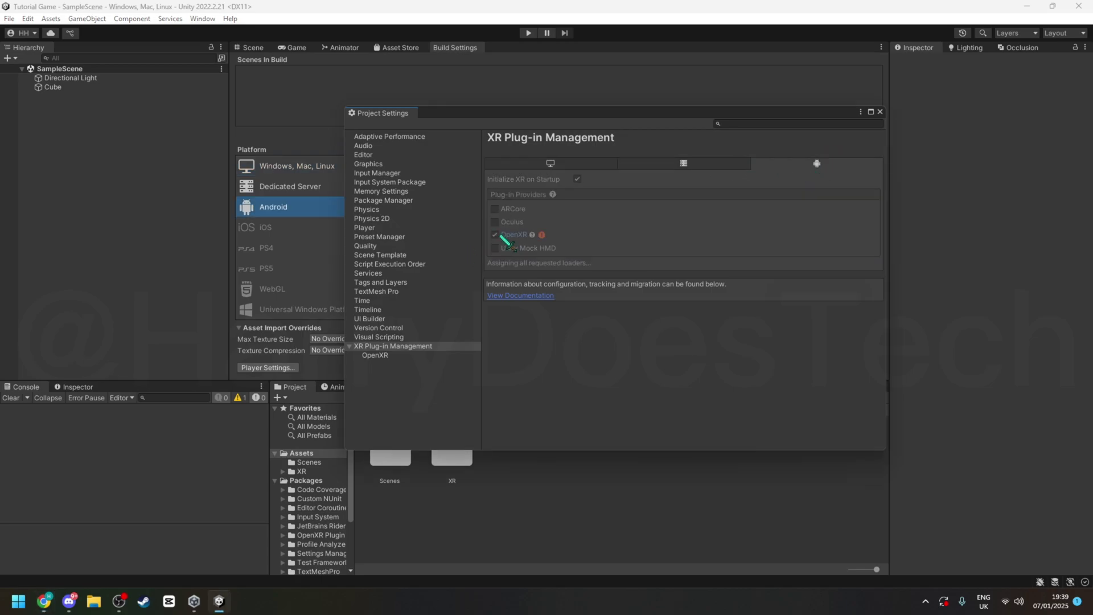
click(541, 235)
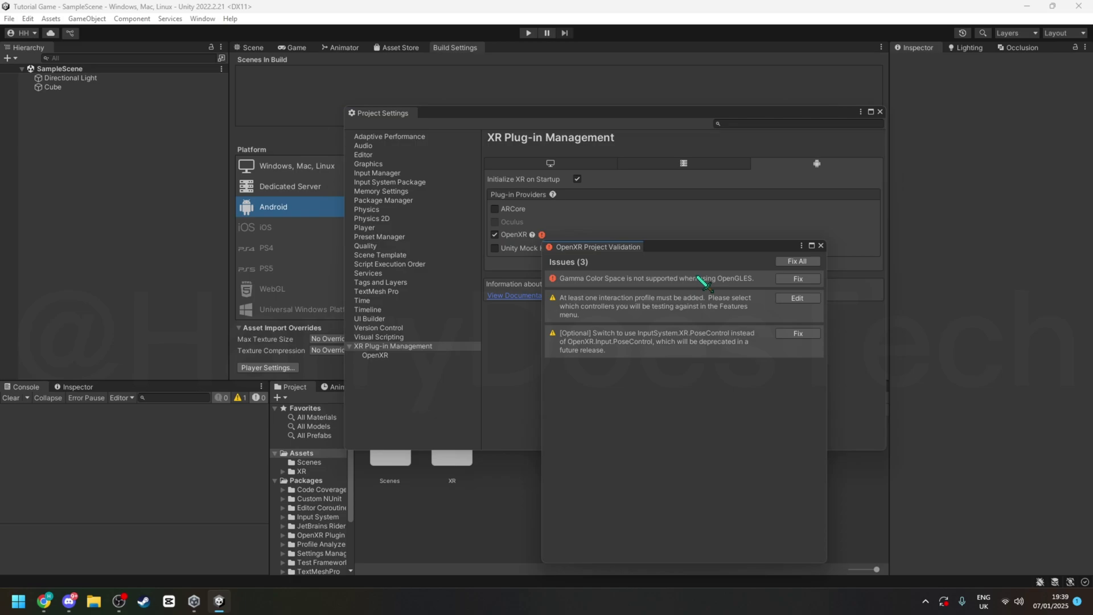
click(796, 279)
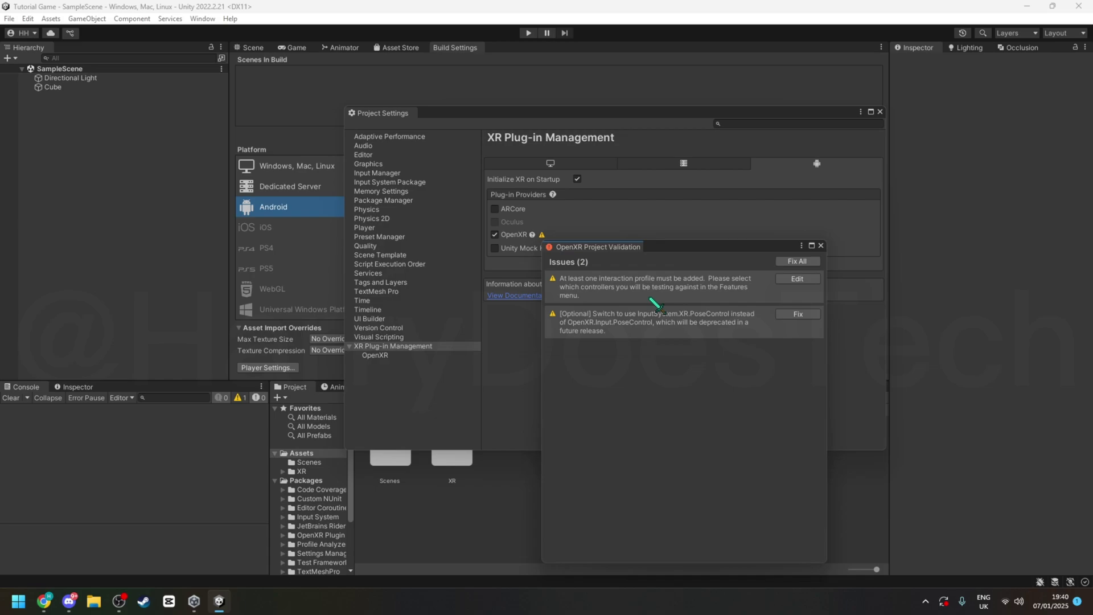
- Set the OpenXR Render Mode to Multi-pass on both the desktop and Android tabs
click(820, 245)
click(376, 354)
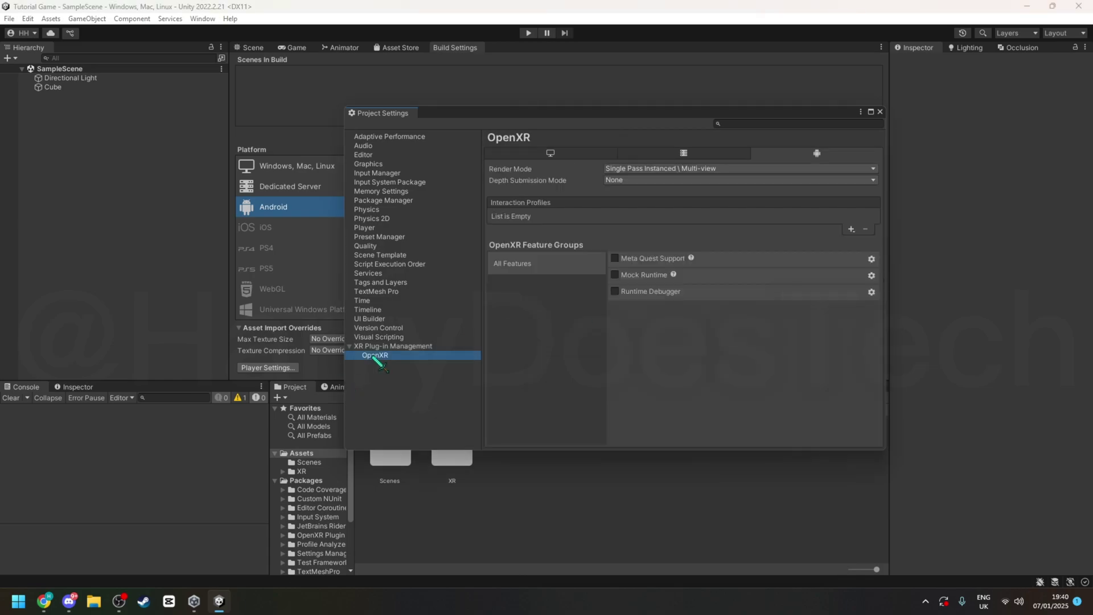
click(699, 168)
click(703, 175)
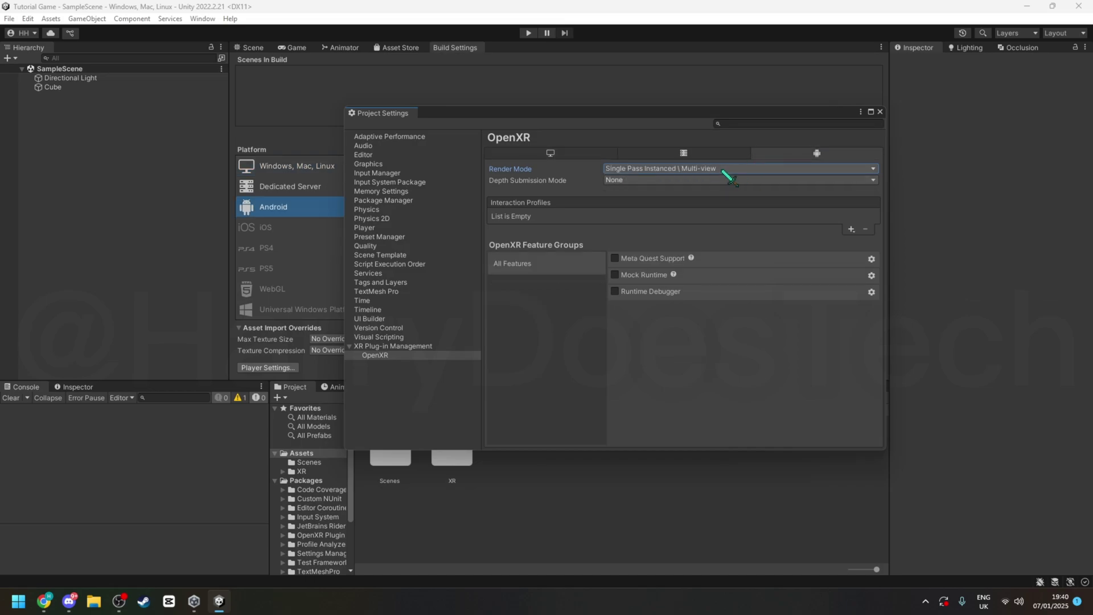
click(768, 169)
click(663, 178)
click(581, 155)
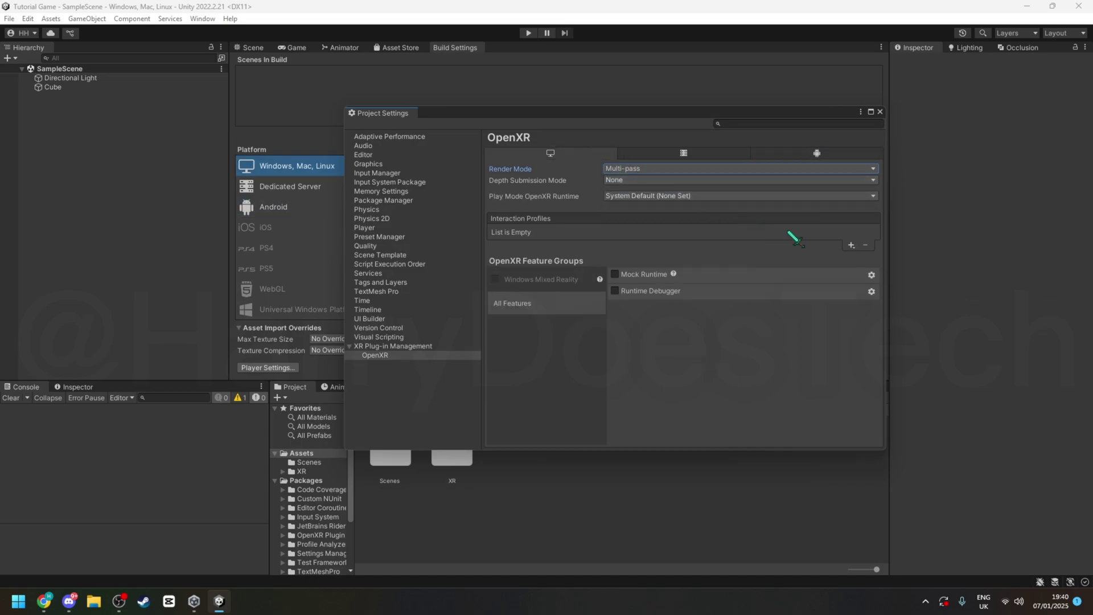
- Add the Oculus Touch Controller Profile on Android and desktop, plus Meta Quest Touch Pro on desktop
click(851, 244)
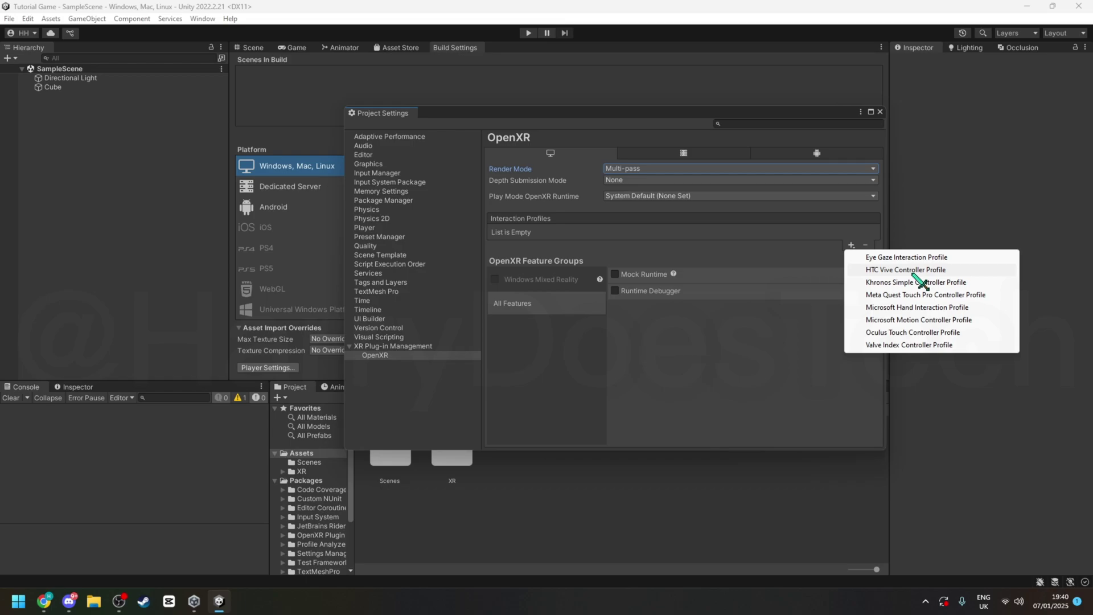
click(935, 296)
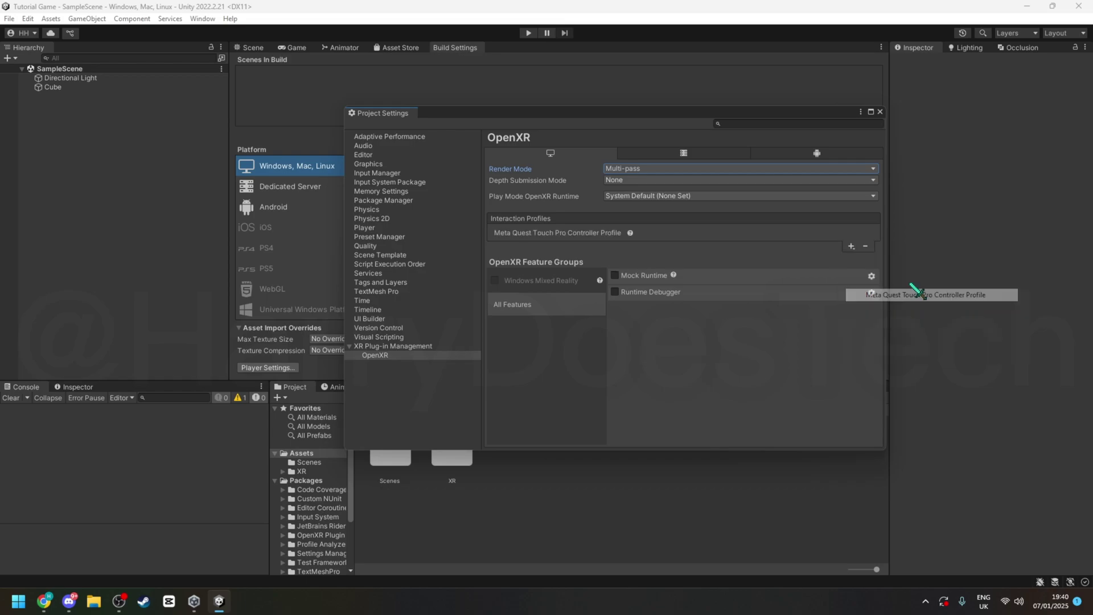
click(852, 155)
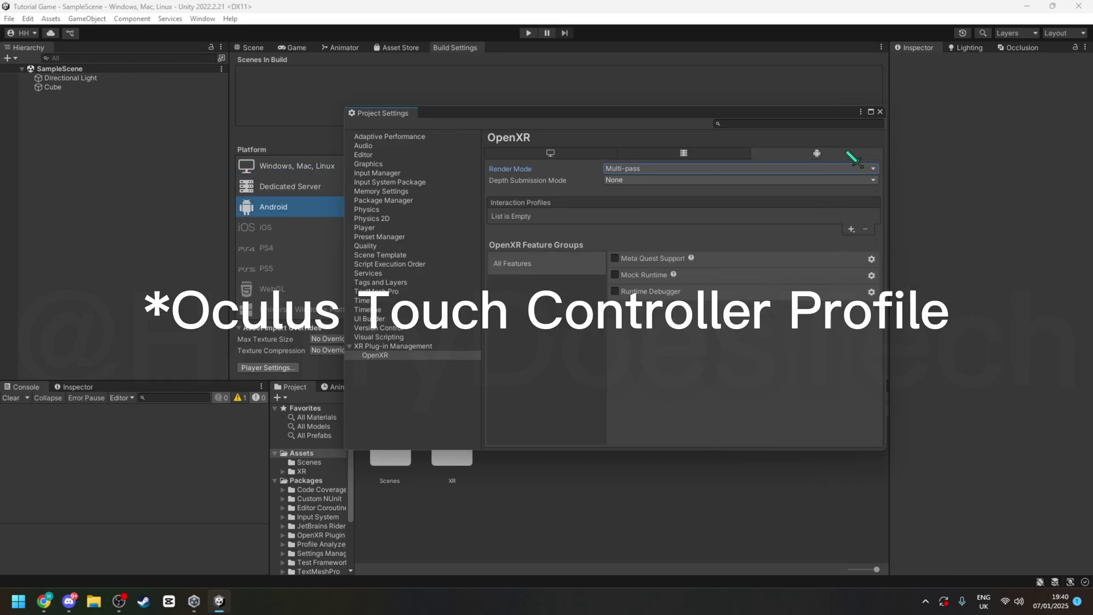
click(851, 229)
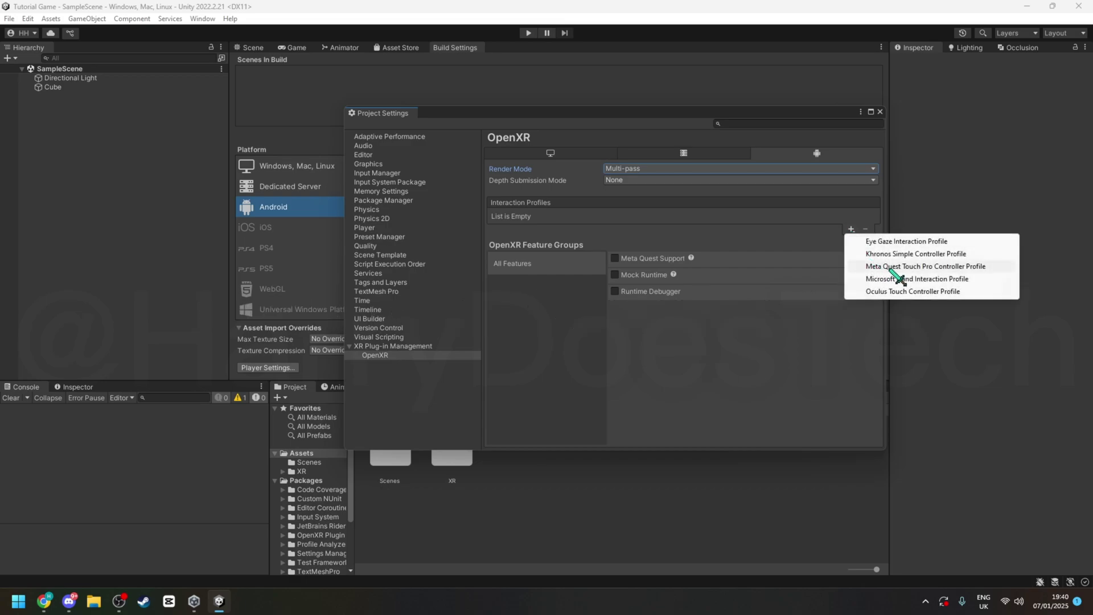
click(908, 291)
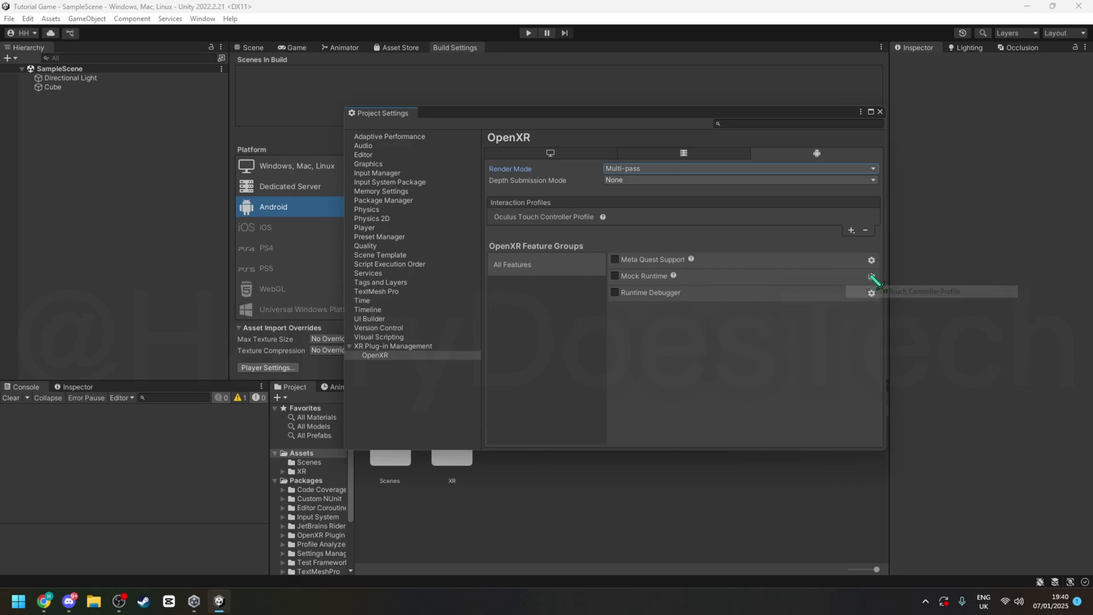
click(550, 153)
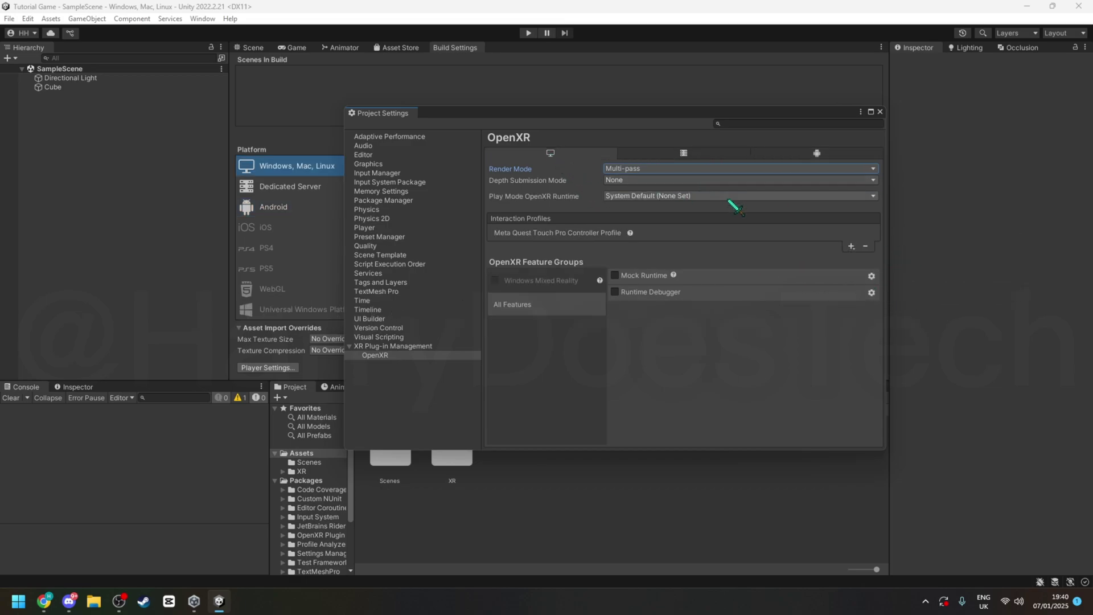
click(851, 244)
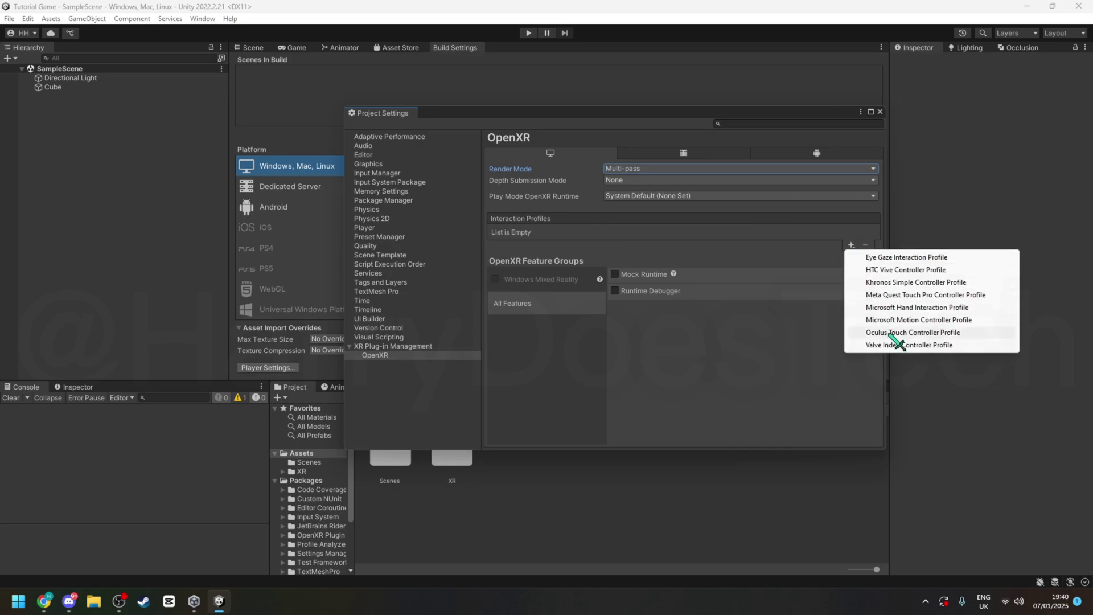
click(896, 333)
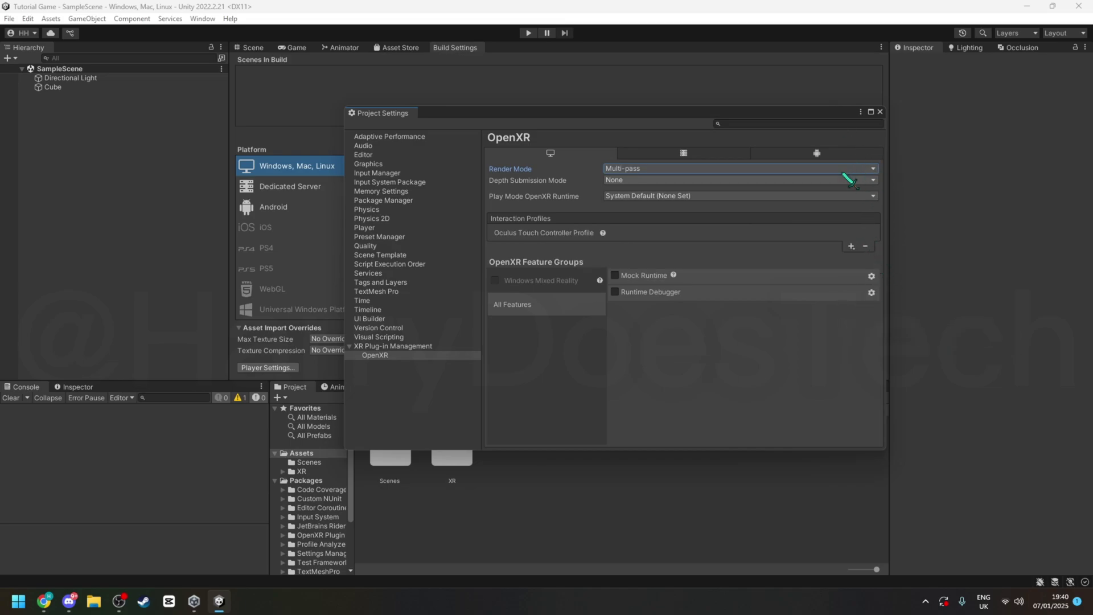
click(835, 155)
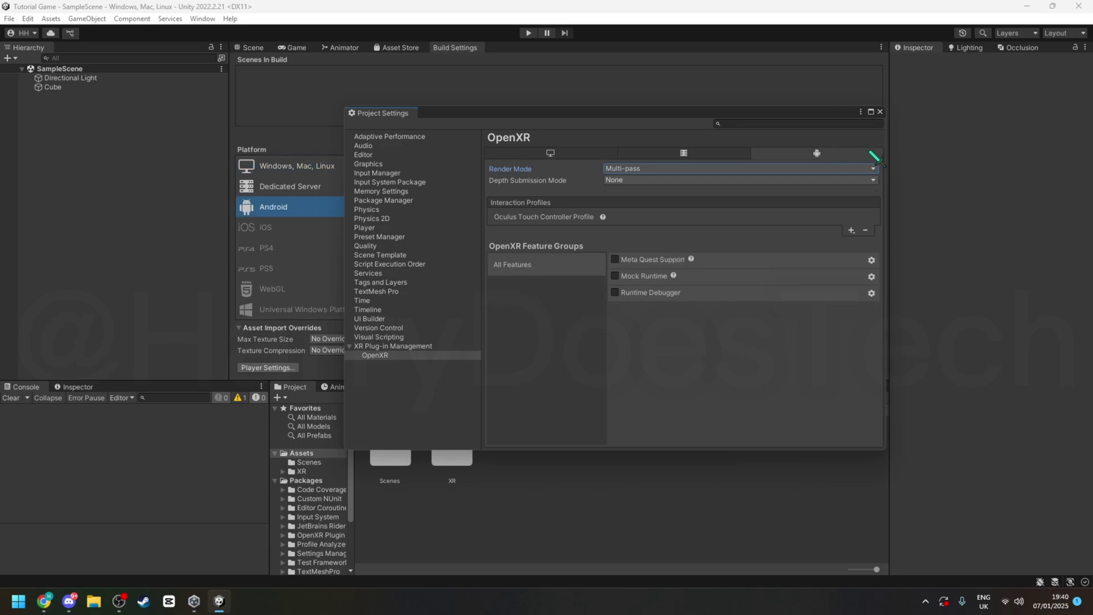
- Switch the build platform to Android, set Texture Compression to ASTC, and return to the Scene view
click(880, 112)
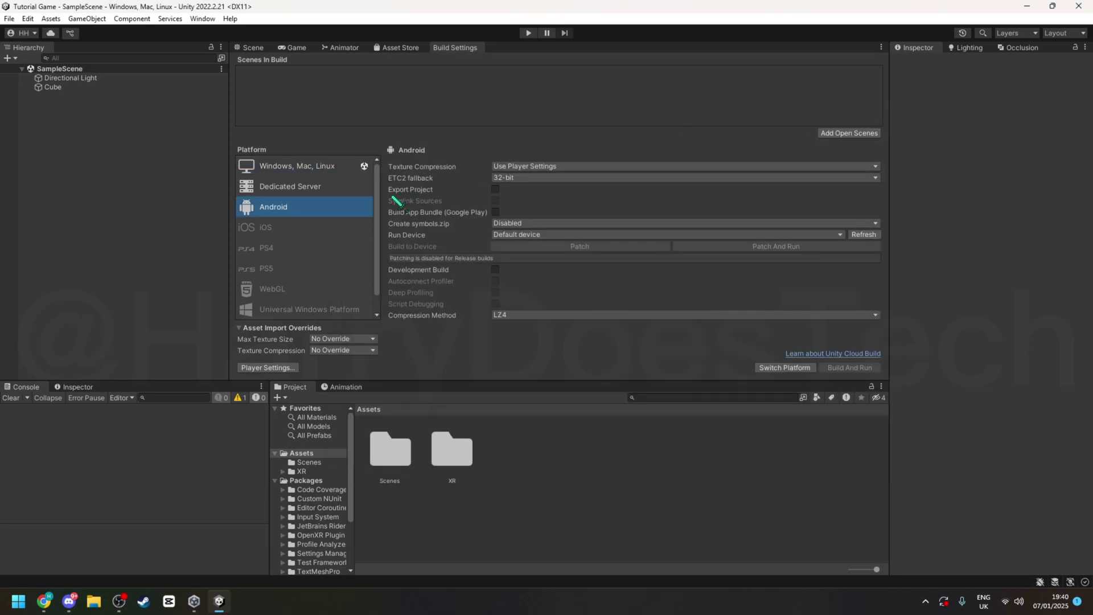
click(794, 367)
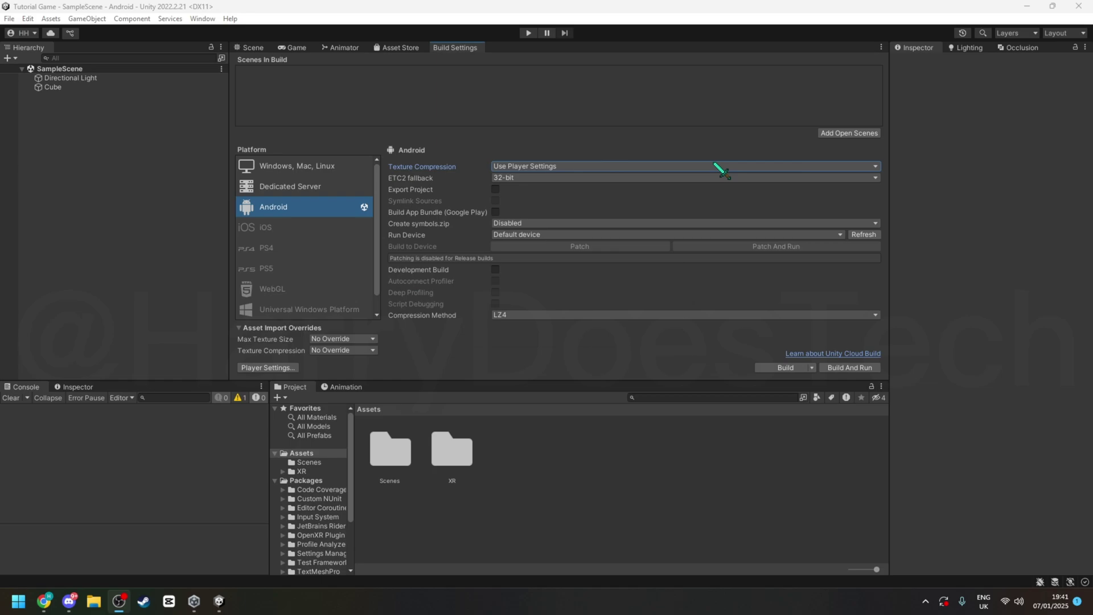
click(655, 166)
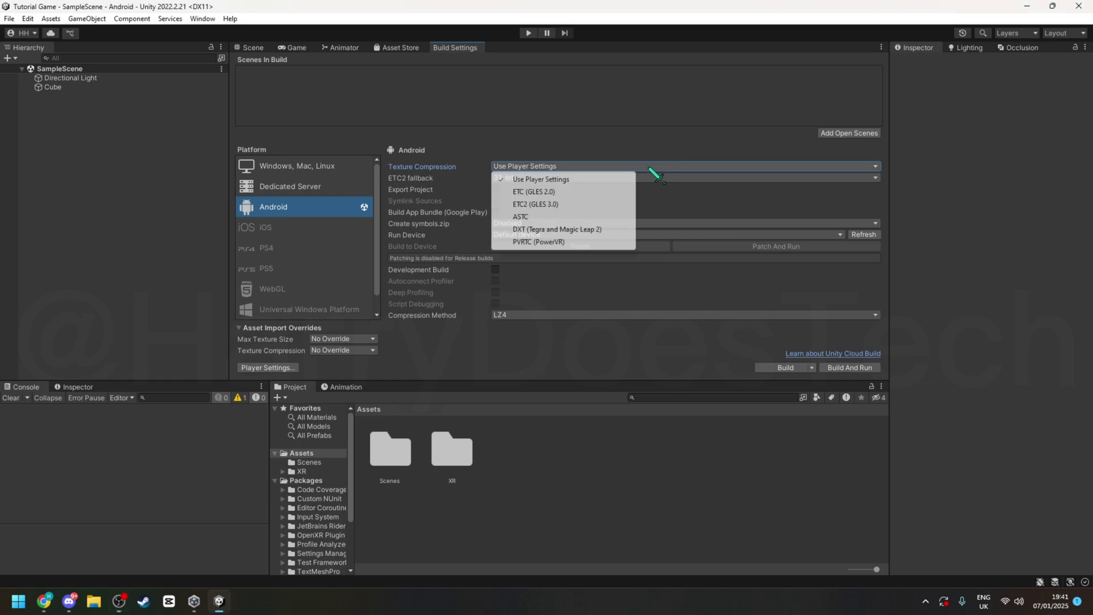
click(544, 216)
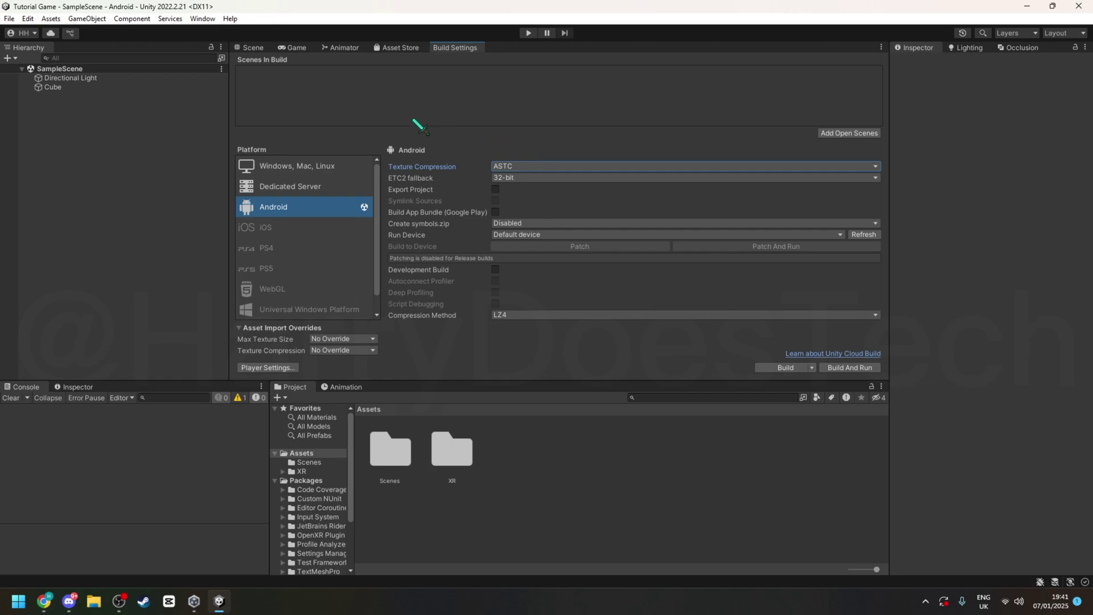
click(253, 47)
alt+drag(426, 214, 463, 90)
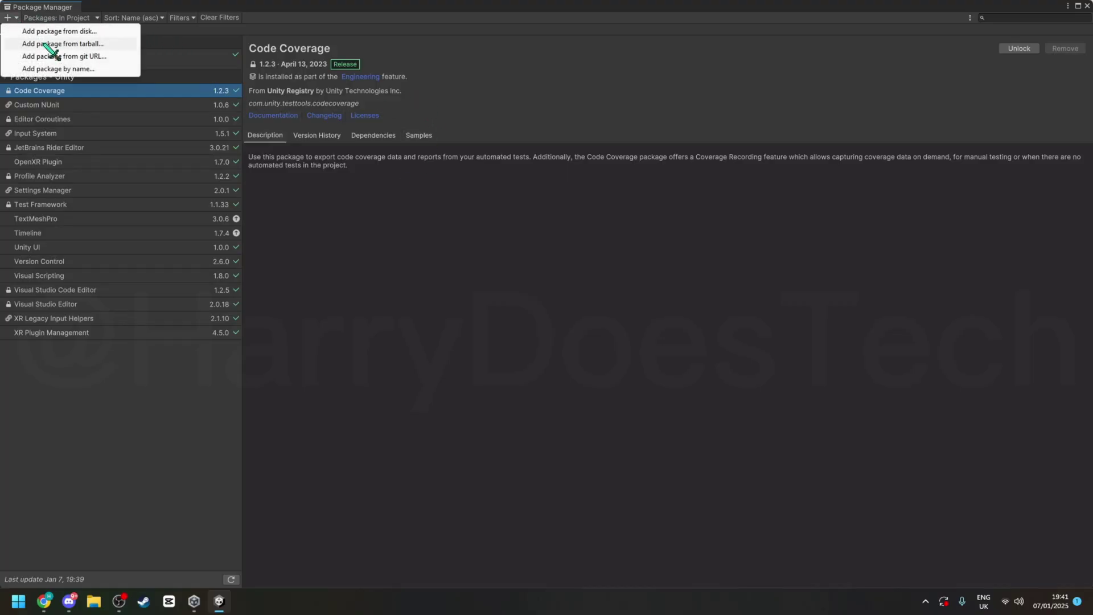
- Choose Add package from git URL and enter com.unity.xr.interaction.toolkit
click(57, 54)
text(xr)
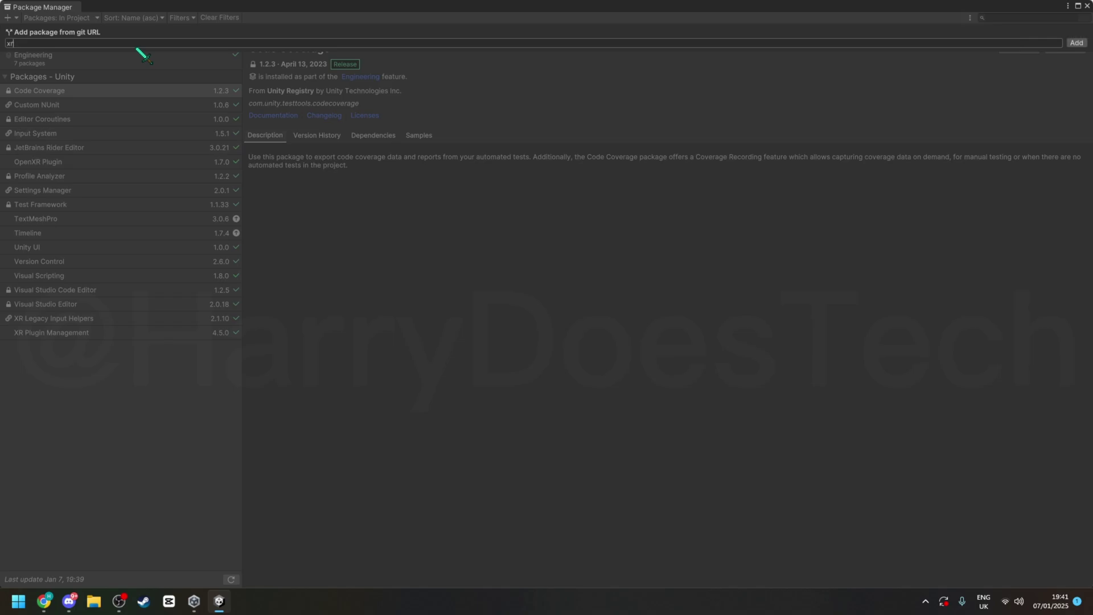
key(BackSpace)
key(BackSpace)
text(com.unity.xr.interaction.toolkit)
- Submit com.unity.xr.interaction.toolkit and wait for XR Interaction Toolkit 3.0.7 to finish installing
key(Return)
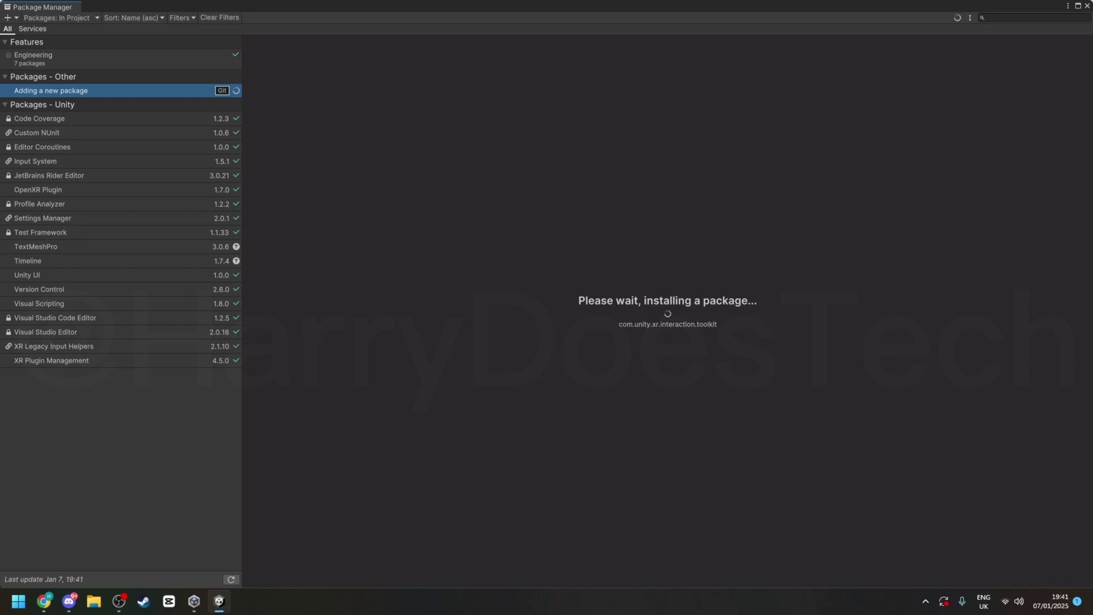
key(alt+Tab)
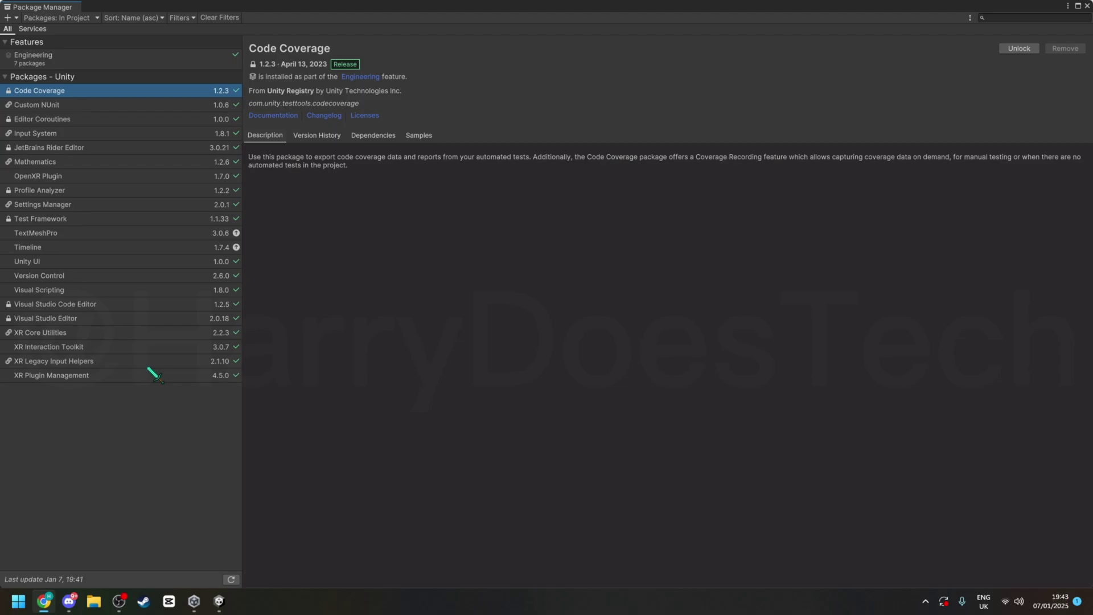
- Close Package Manager and drag GorillaLocomotion.unitypackage from Downloads into the Assets panel
click(157, 348)
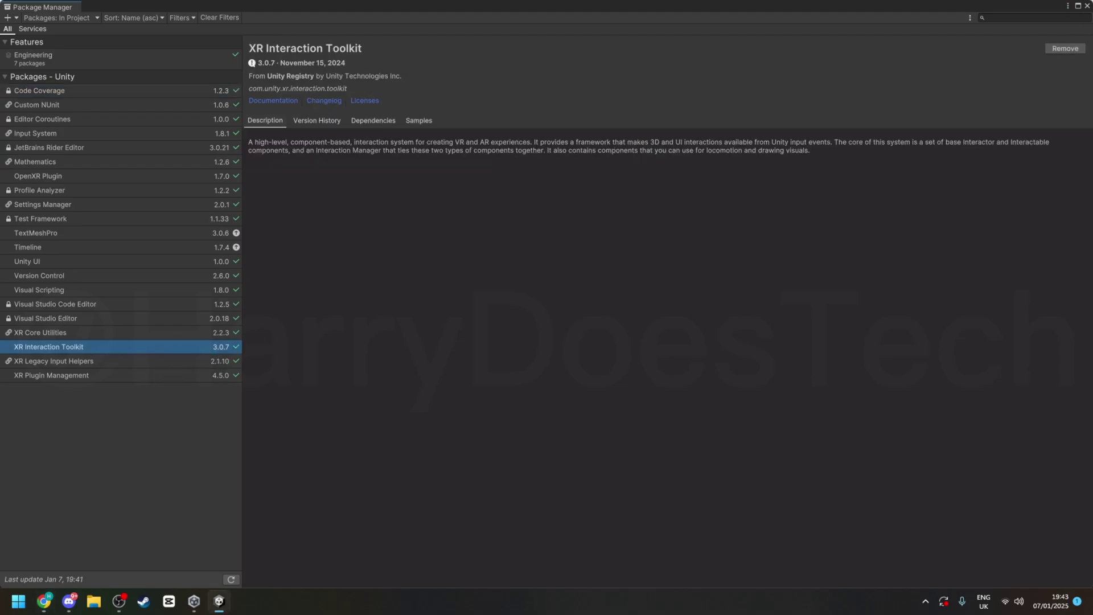
click(1087, 5)
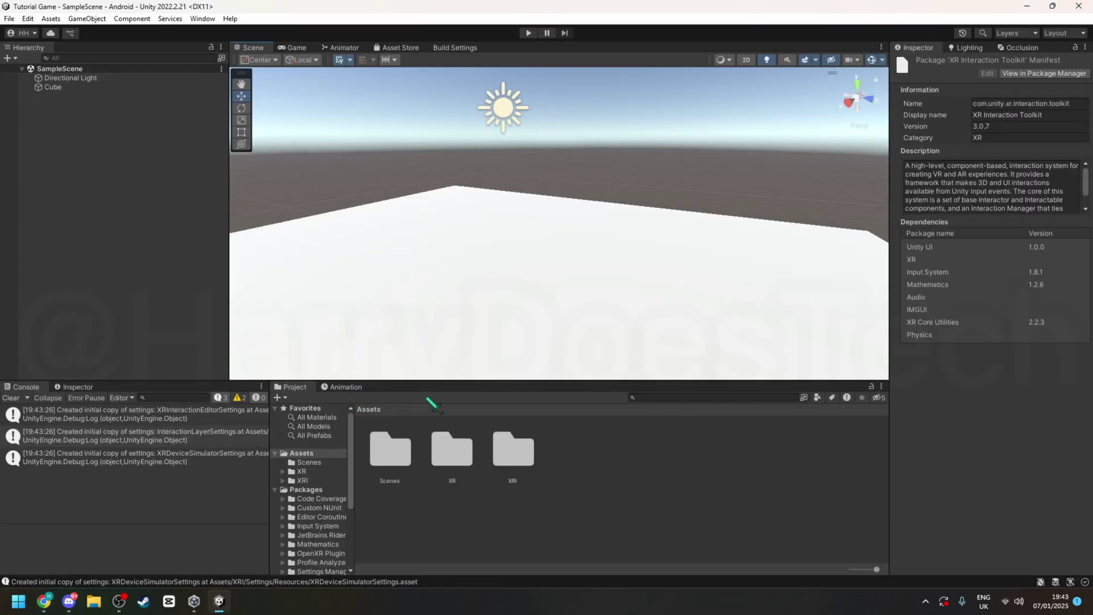
click(605, 455)
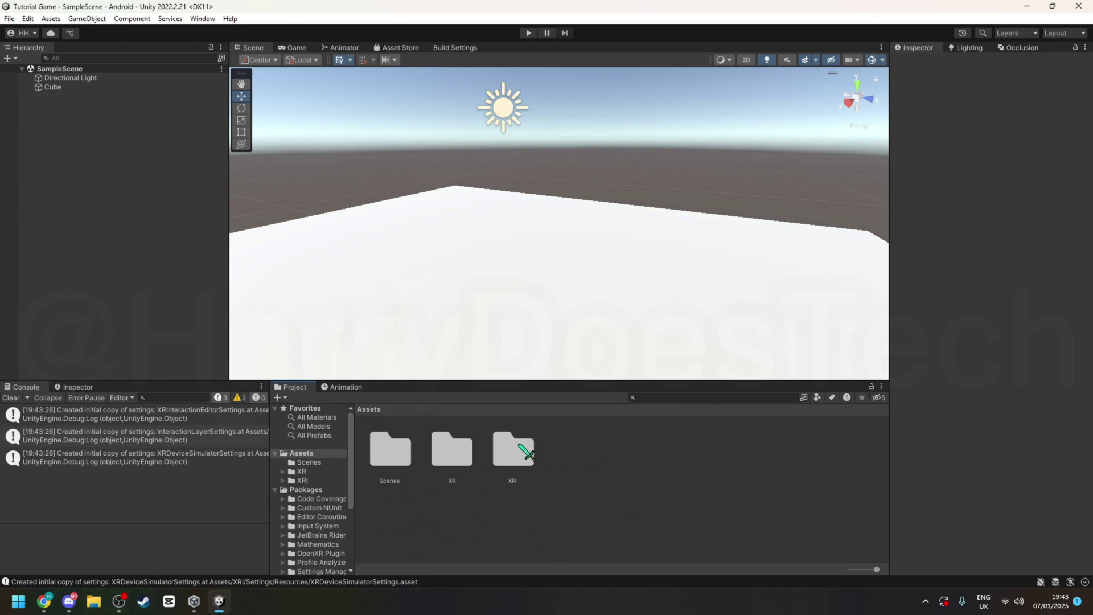
key(super+e)
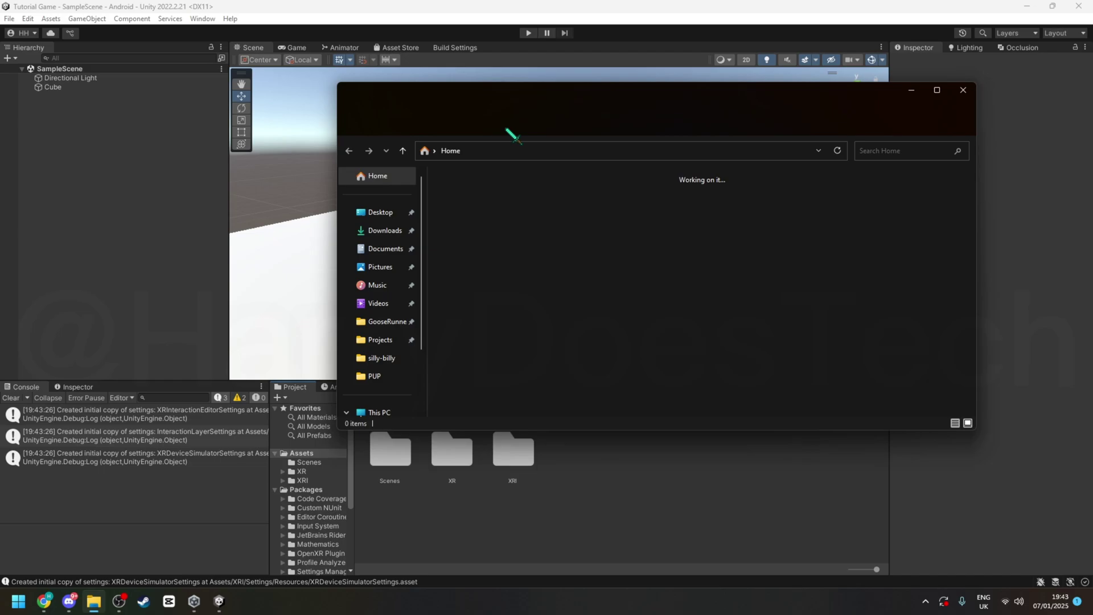
drag(555, 99, 734, 87)
click(433, 231)
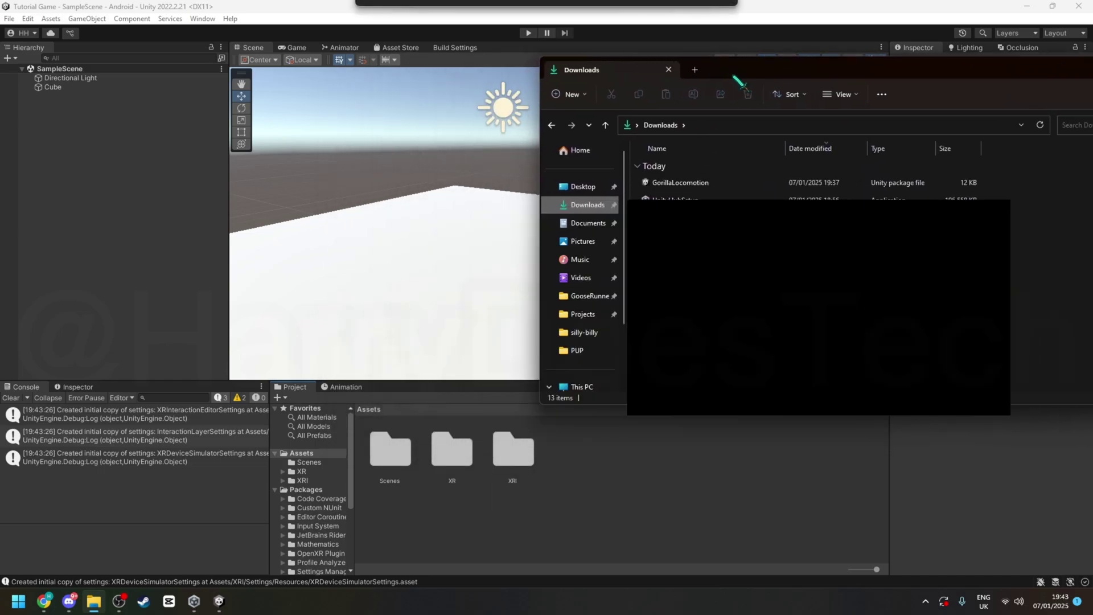
click(694, 183)
drag(692, 183, 622, 490)
- Import GorillaLocomotion with SampleScene.unity unchecked
click(629, 497)
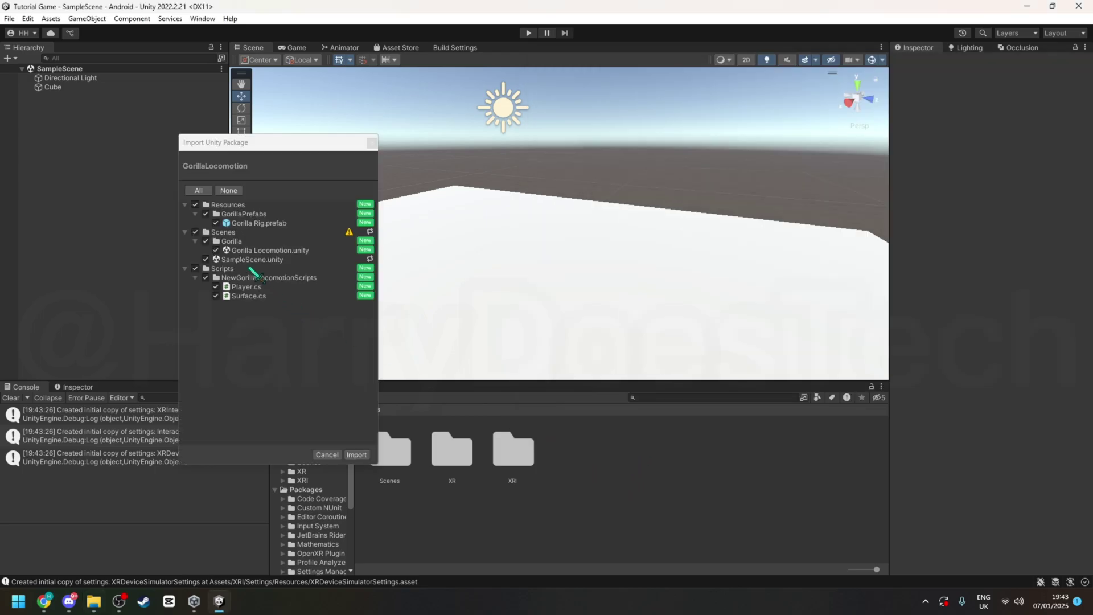
click(205, 259)
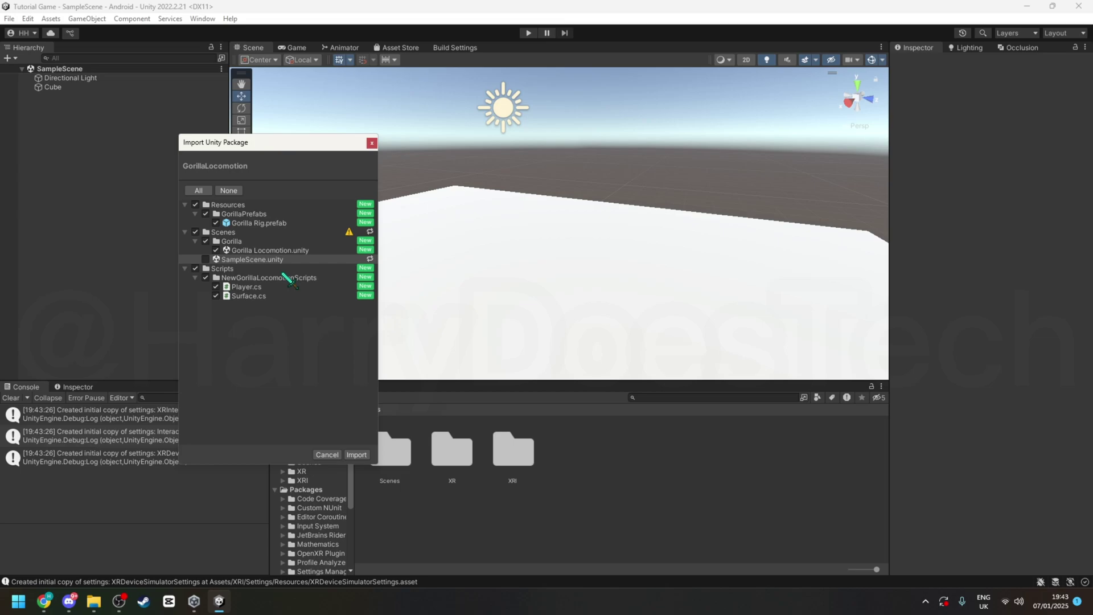
click(359, 455)
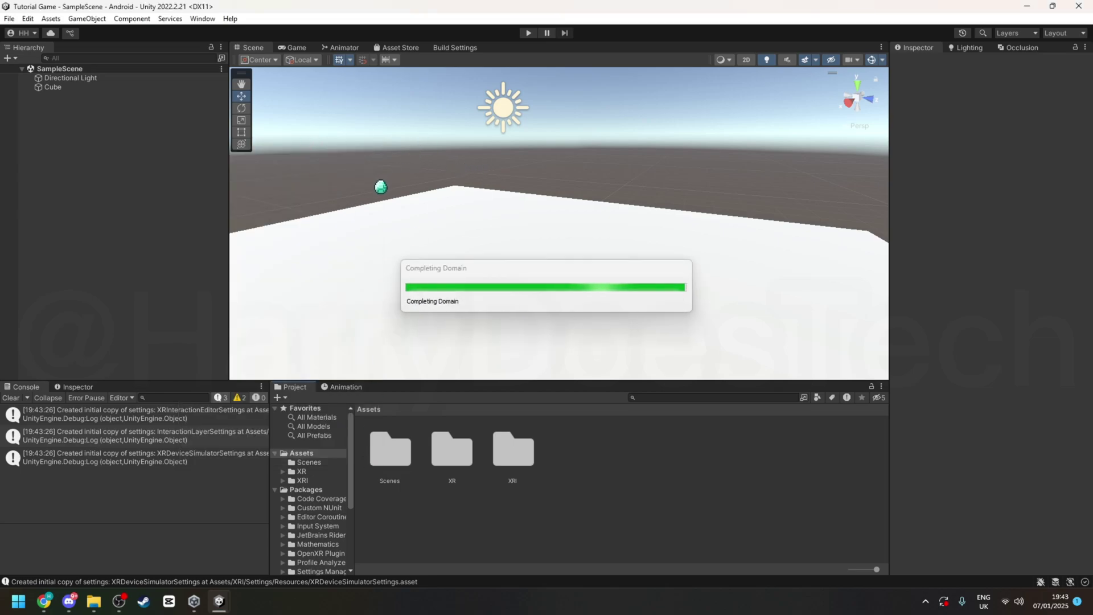
- Drag the Gorilla Rig prefab from Resources > GorillaPrefabs into the scene
click(407, 456)
double_click(407, 455)
double_click(393, 454)
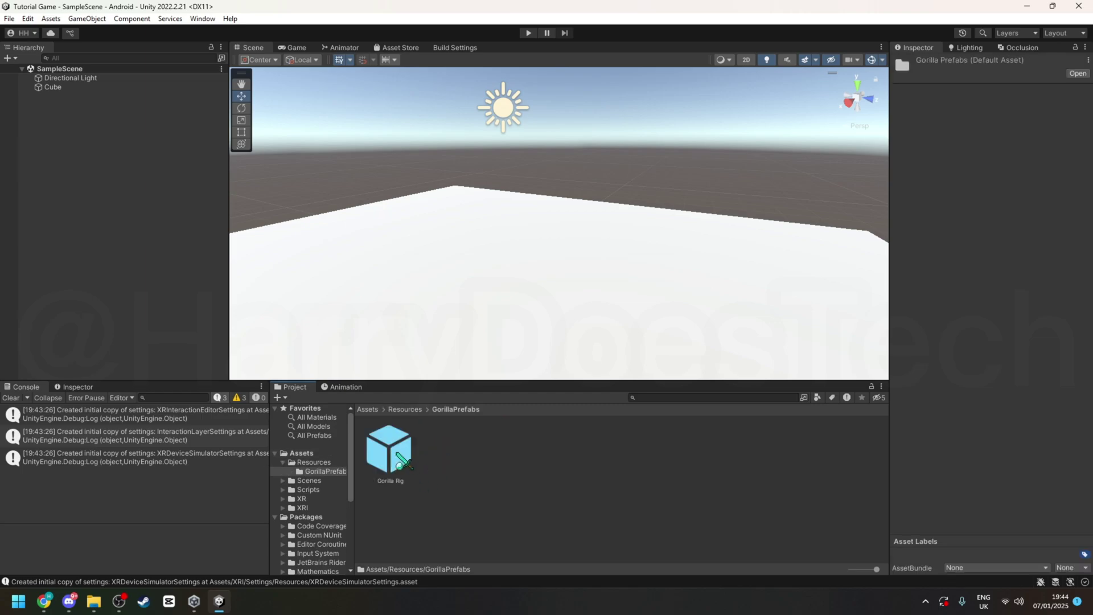
drag(401, 460, 488, 202)
- Fly the view closer to the Gorilla Rig, deselect it, and save the scene
key(w)
right_drag(597, 169, 617, 155)
click(617, 155)
key(ctrl+s)
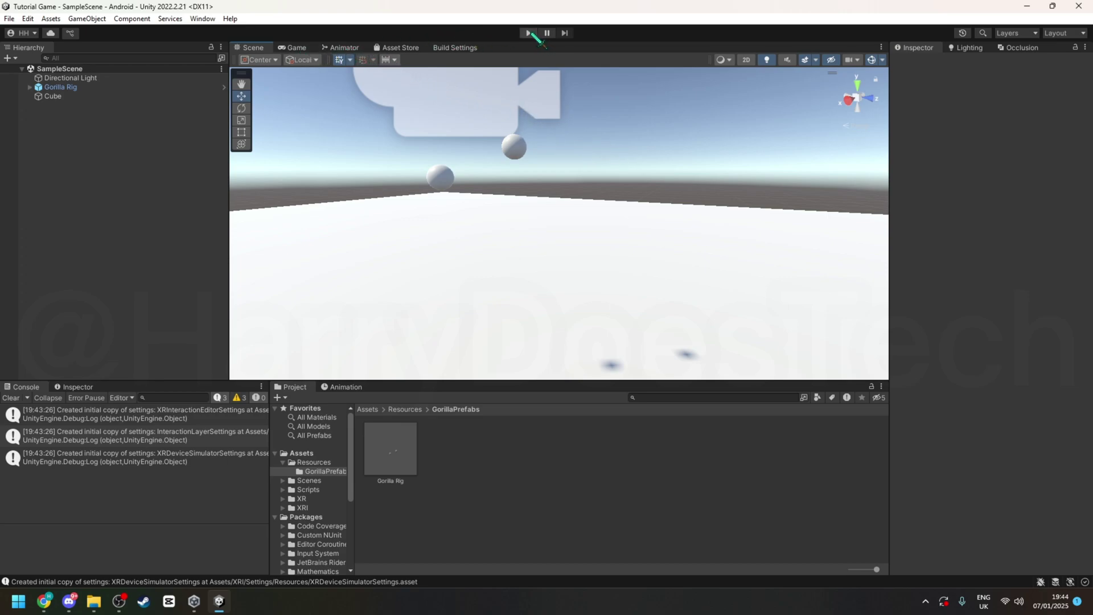
- Enter Play mode and select LeftHand Controller under Gorilla Rig > GorillaPlayer in the Scene view
click(529, 33)
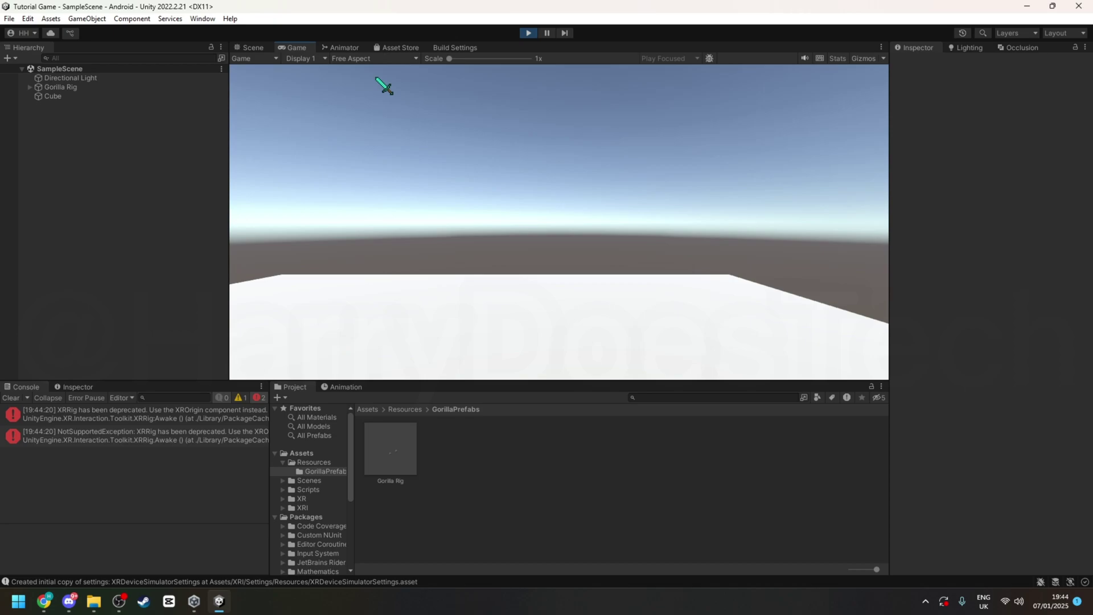
click(253, 48)
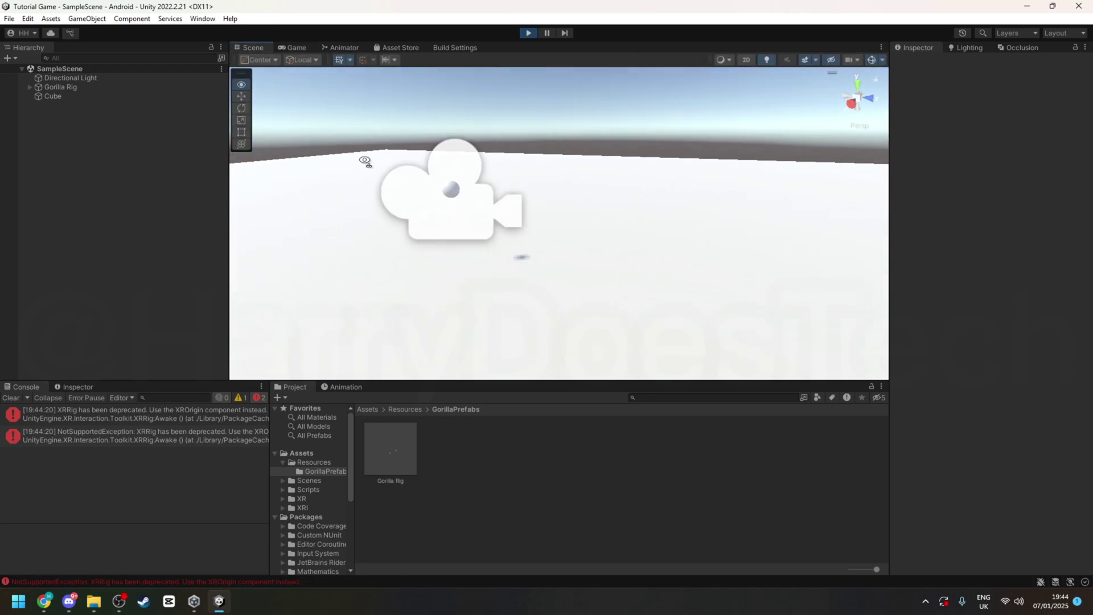
click(30, 88)
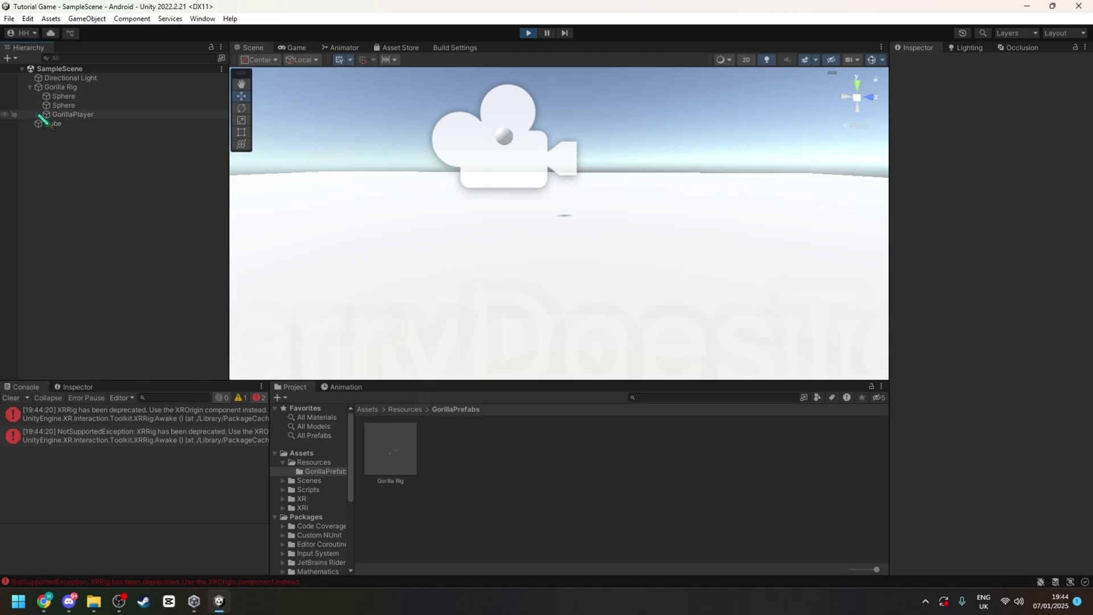
click(38, 115)
click(91, 132)
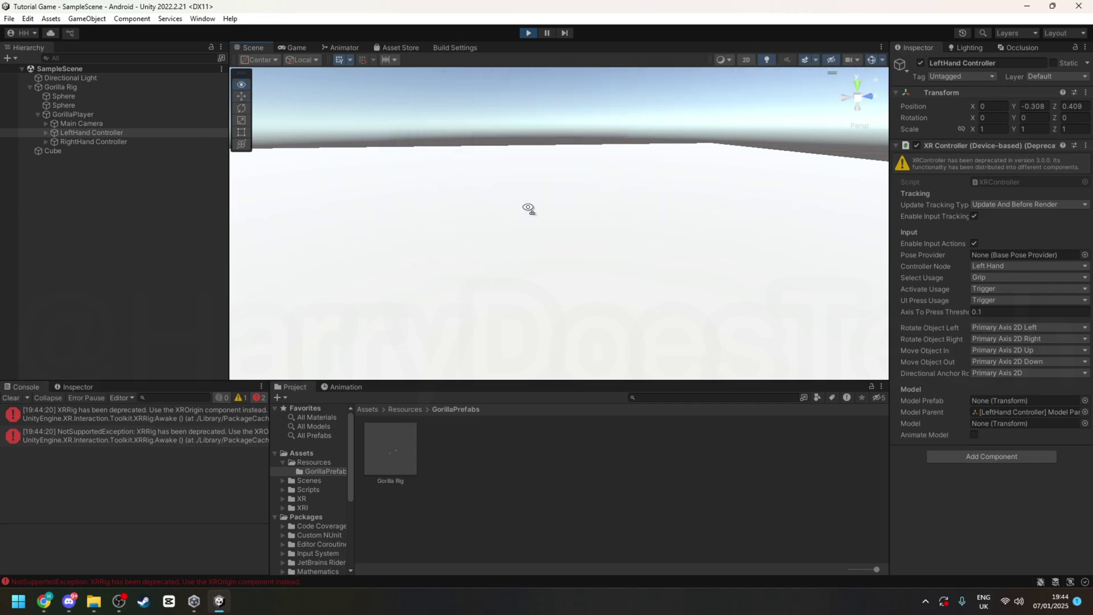
- Move the LeftHand Controller sideways, then stop Play mode and frame the controller
right_drag(525, 210, 569, 216)
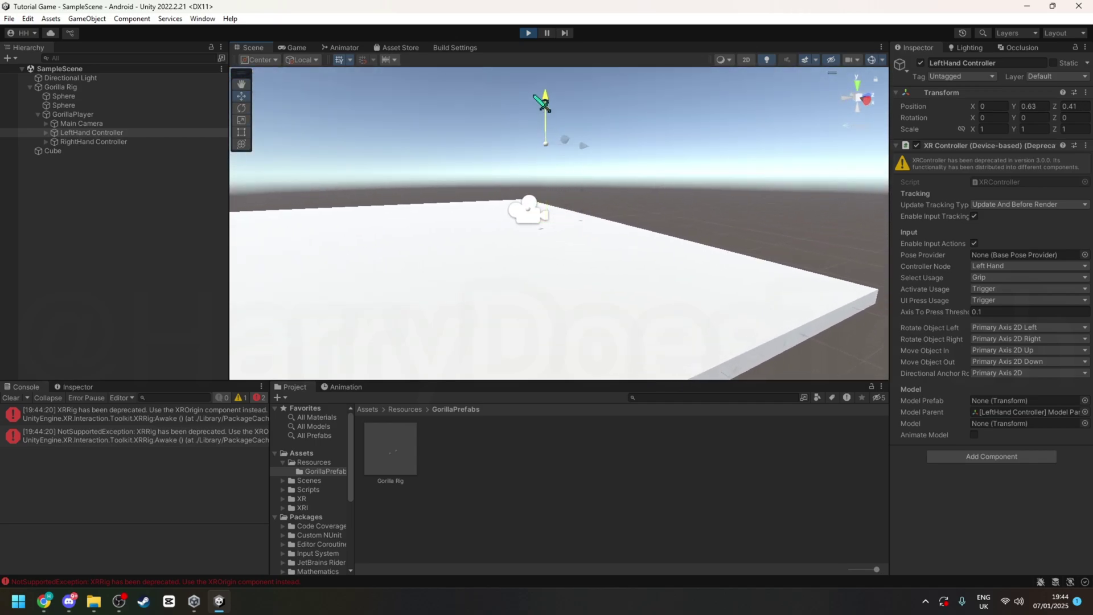
mouse_move(569, 293)
right_down()
mouse_move(549, 288)
mouse_move(549, 298)
mouse_move(568, 279)
right_up()
drag(589, 216, 535, 229)
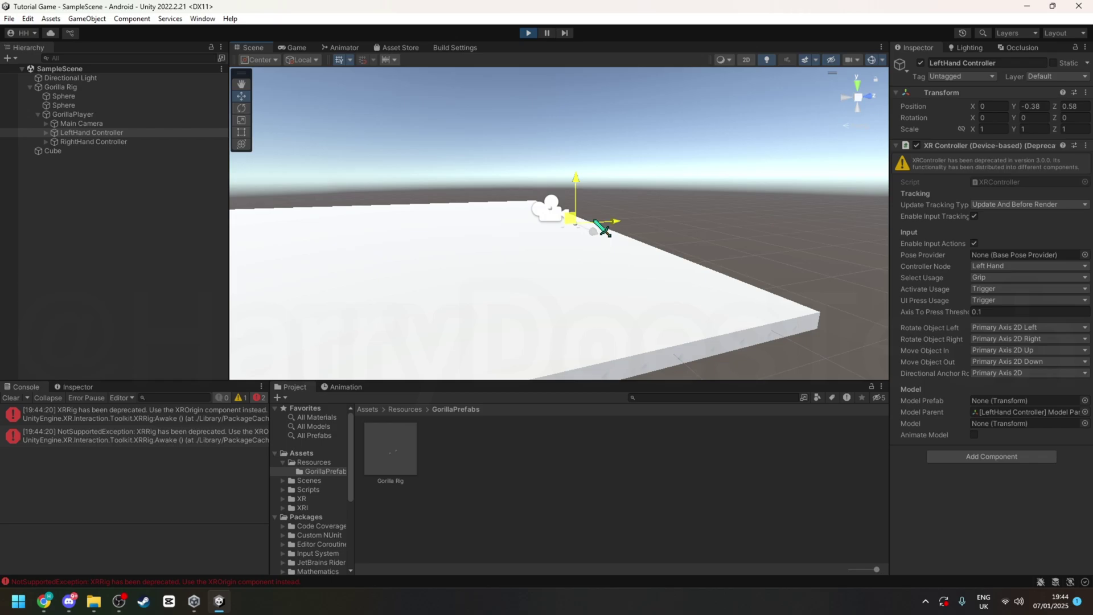
click(44, 601)
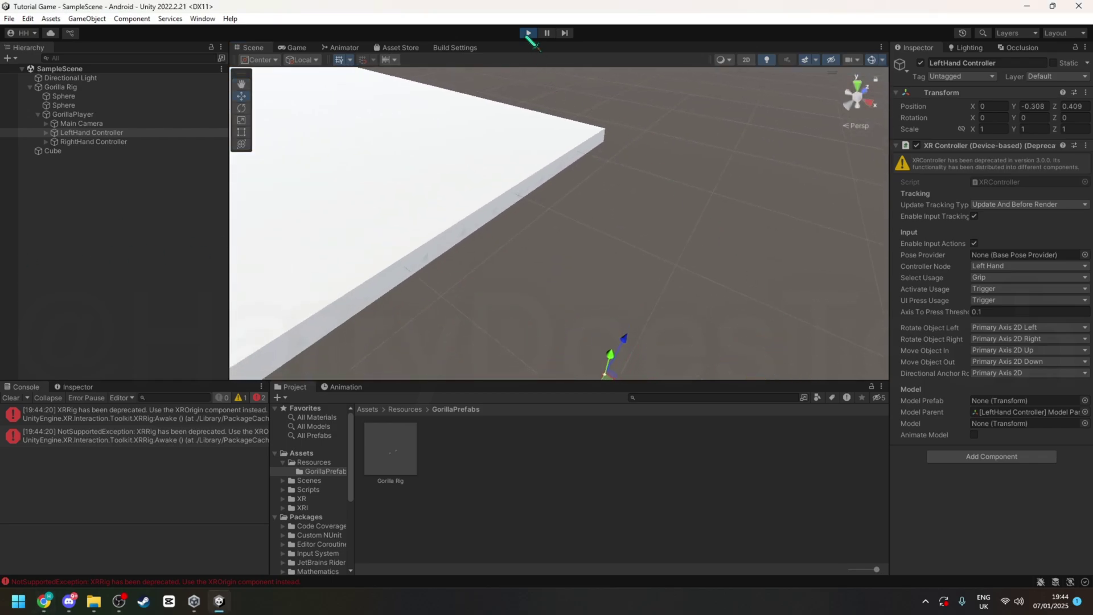
key(ctrl+p)
key(f)
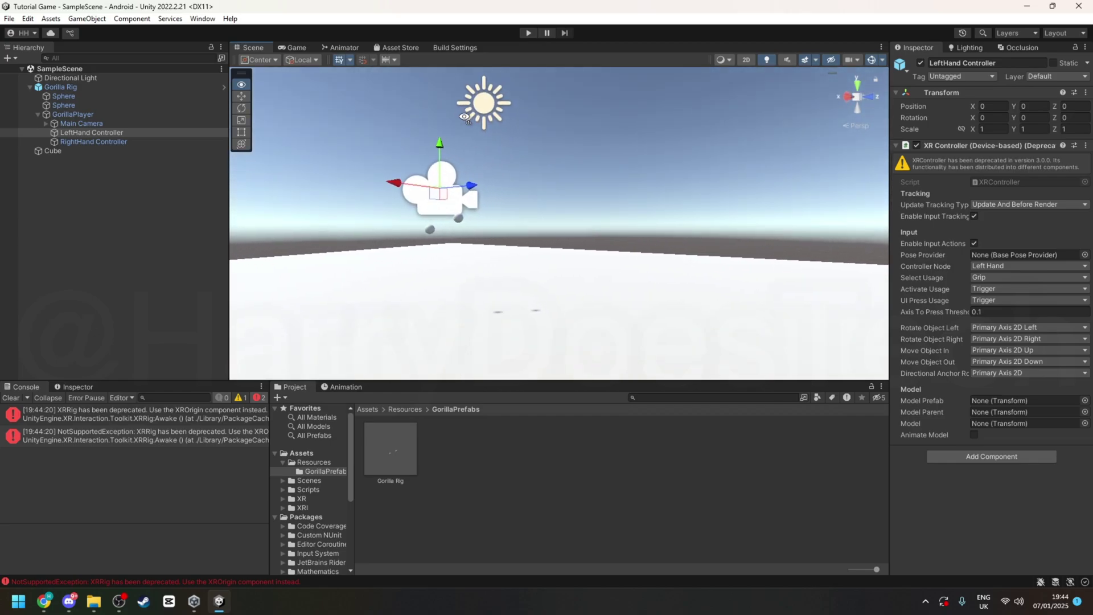
- Add a trigger Sphere Collider, radius 0.06, to both the left and right hand controllers
ctrl+click(102, 142)
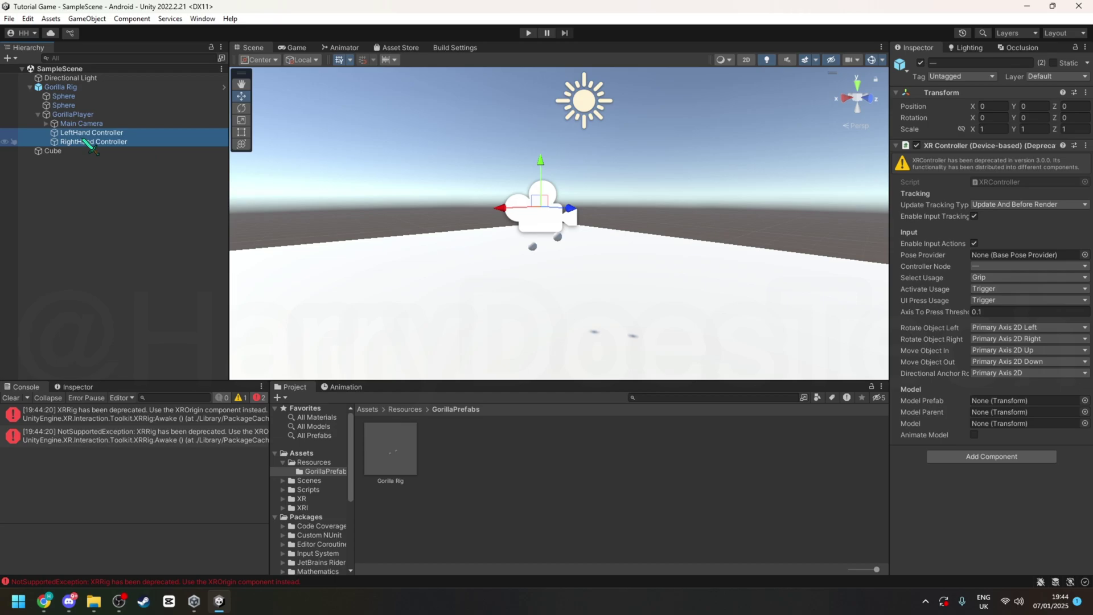
click(1046, 457)
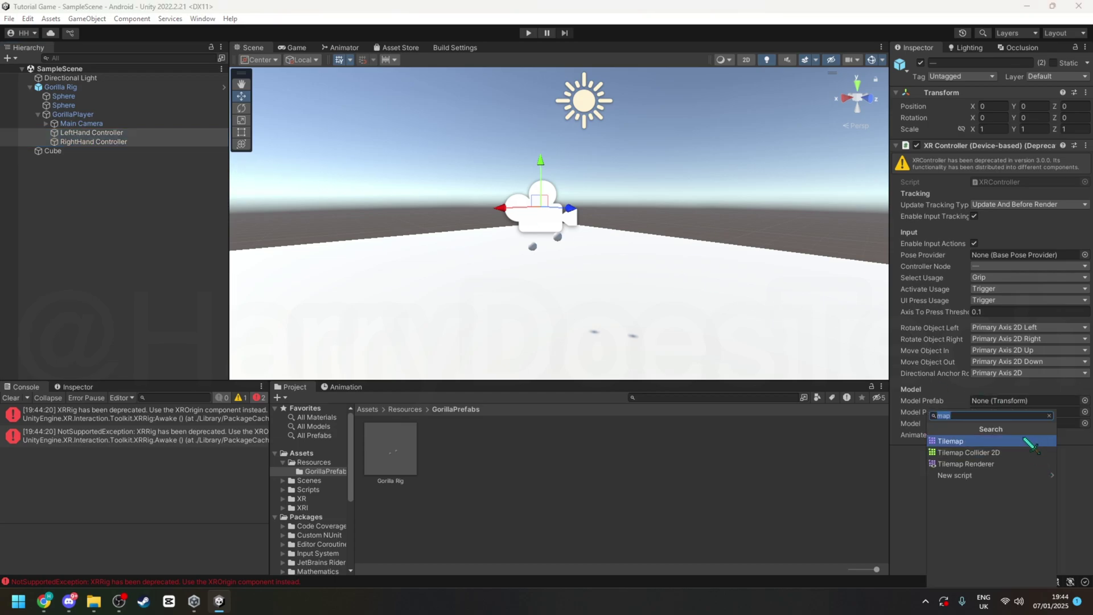
text(sphe)
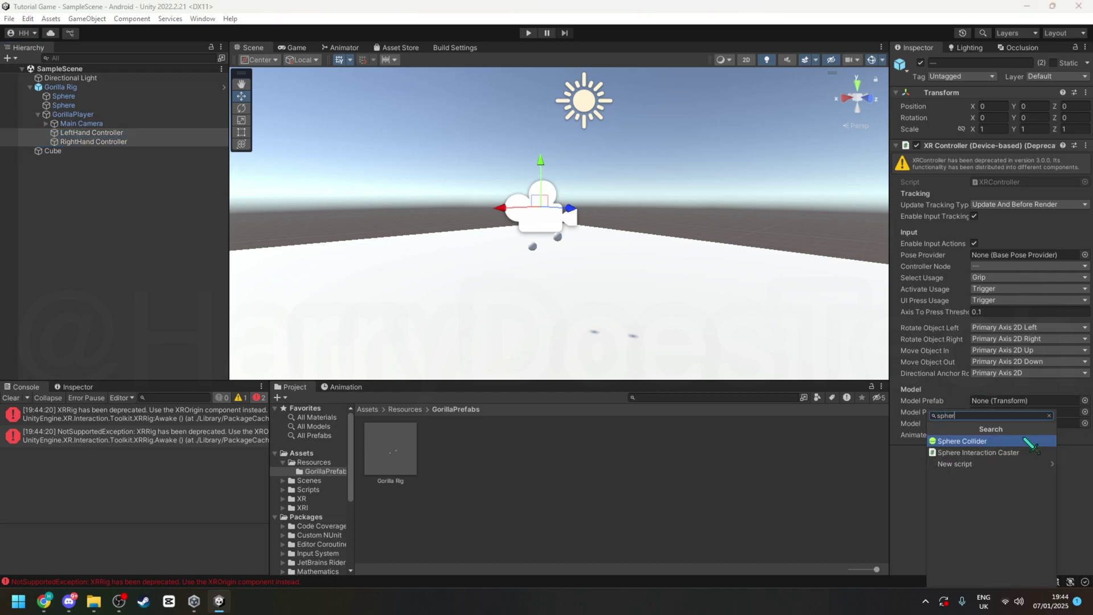
text(r)
key(Return)
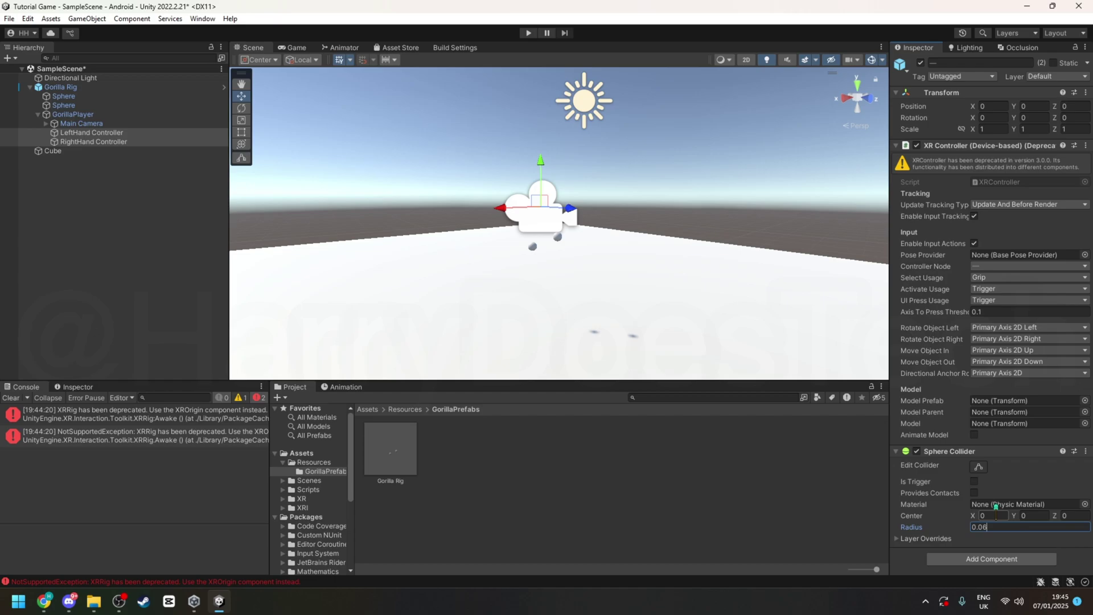
click(974, 482)
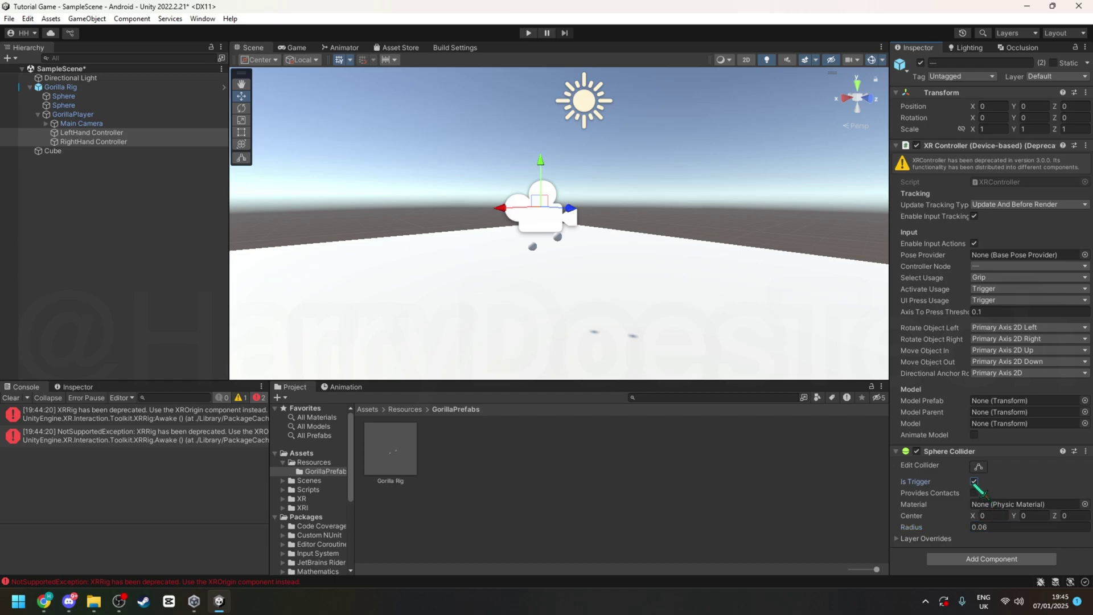
- Create a new tag named HandTag in the tag settings
click(978, 76)
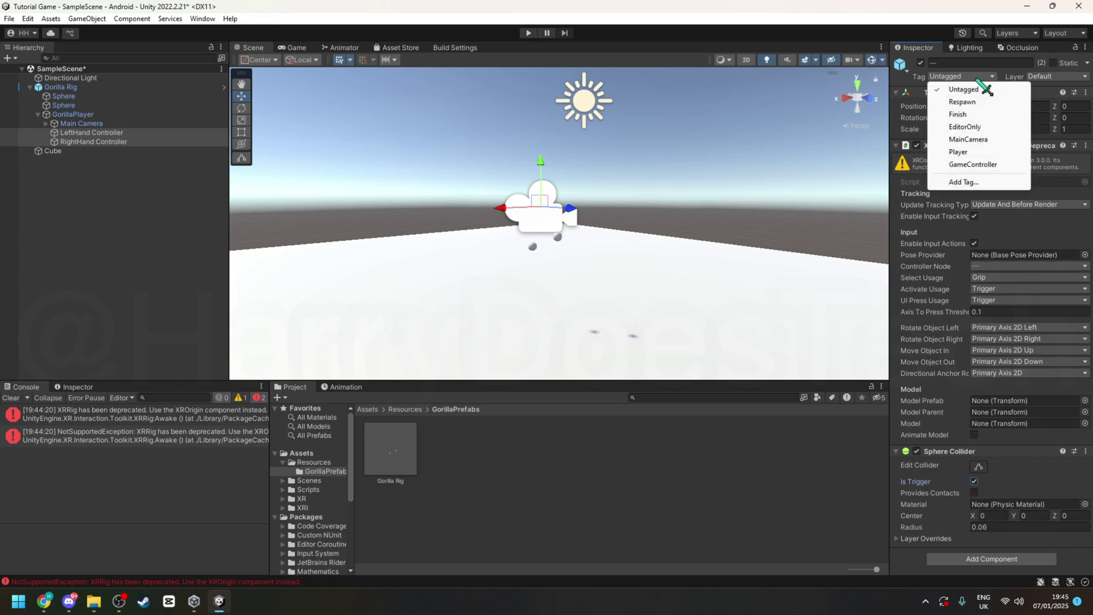
click(965, 182)
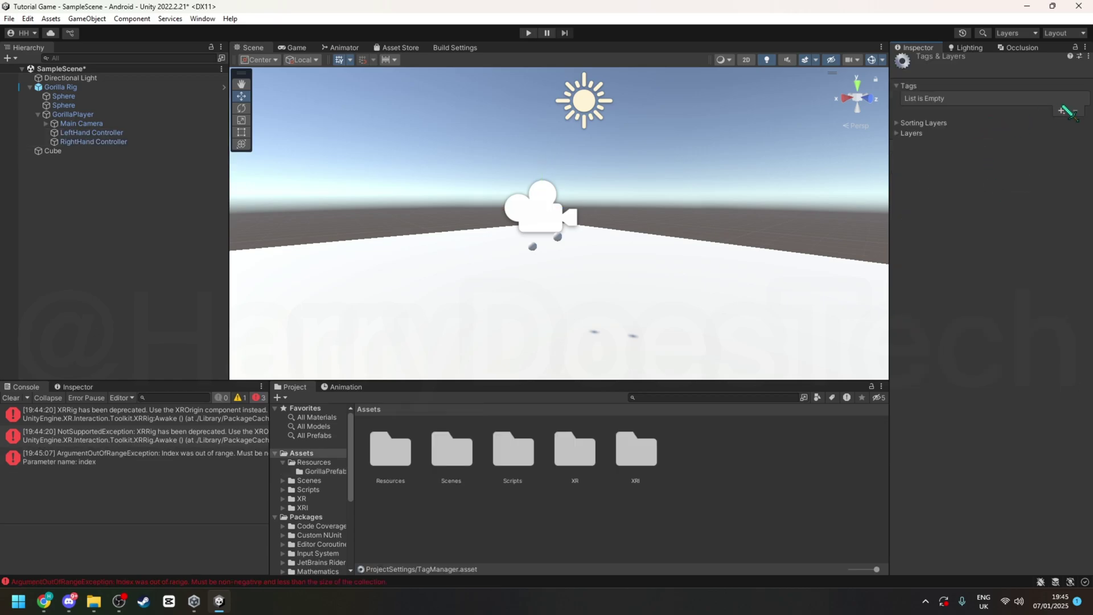
click(1062, 109)
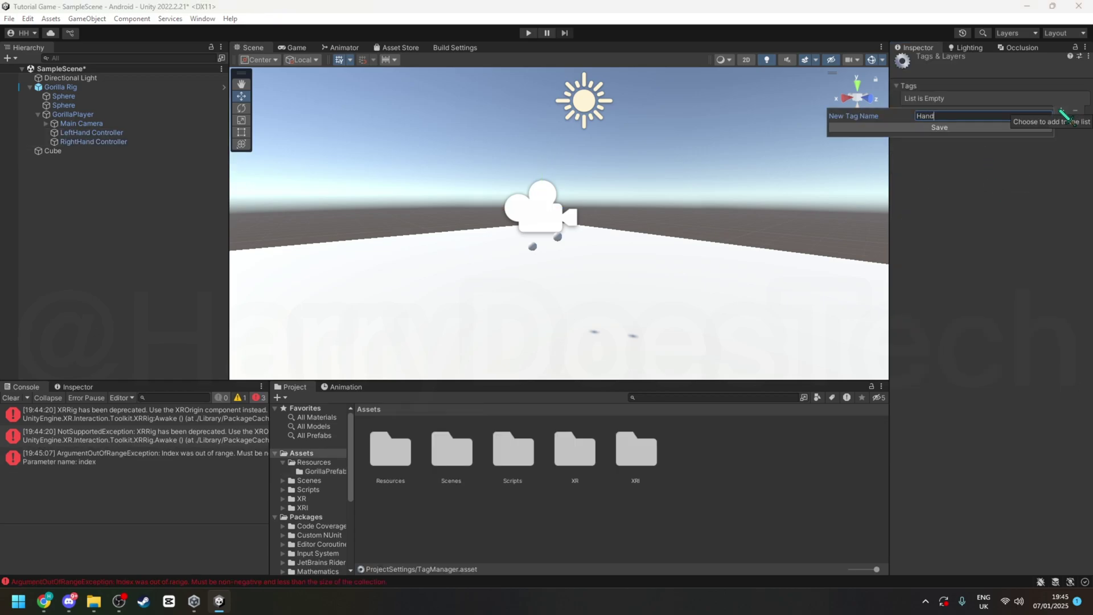
text(HandTag)
key(Return)
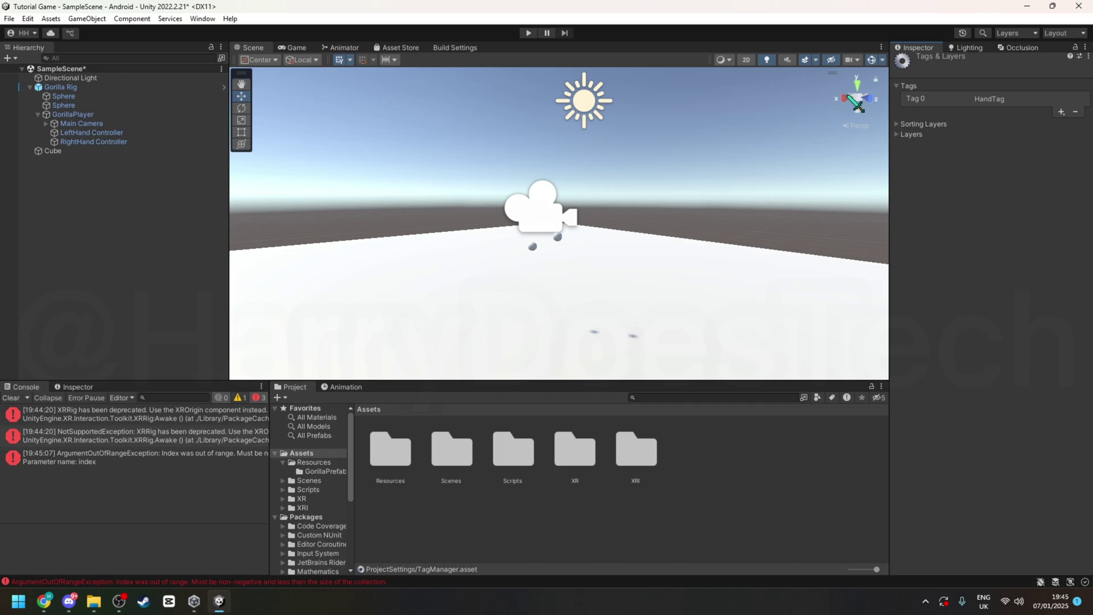
- Tag both hand controllers with HandTag and clear the console errors
click(157, 134)
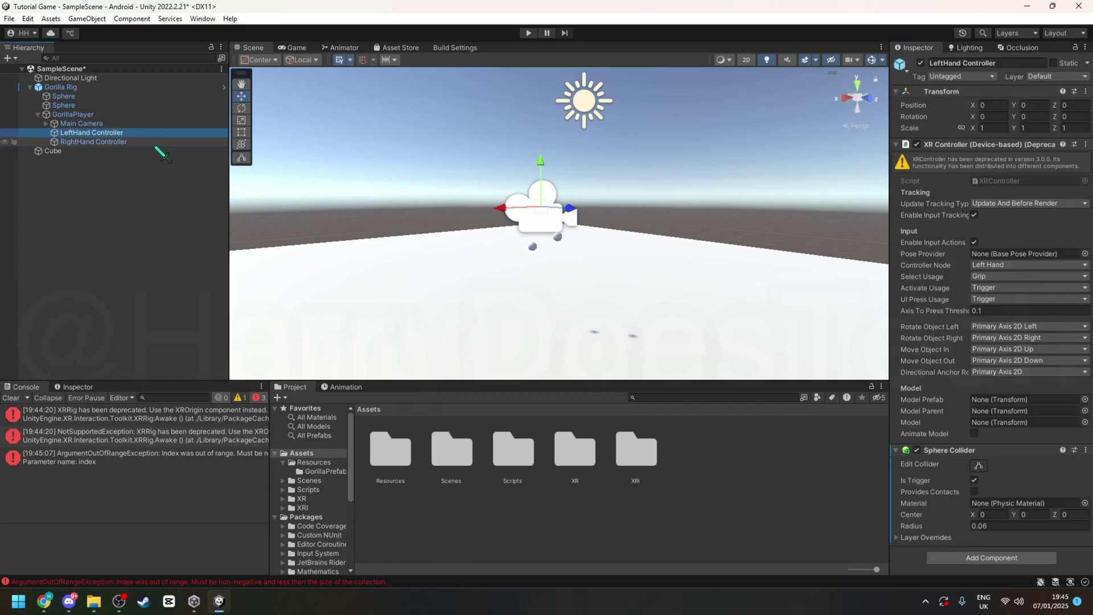
ctrl+click(156, 142)
click(961, 77)
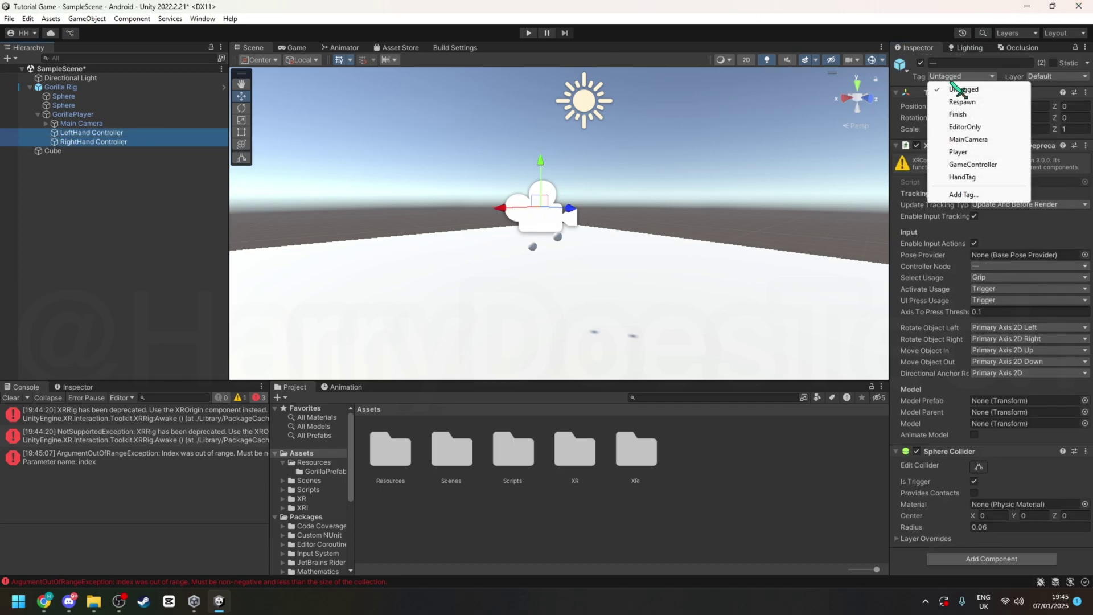
click(964, 177)
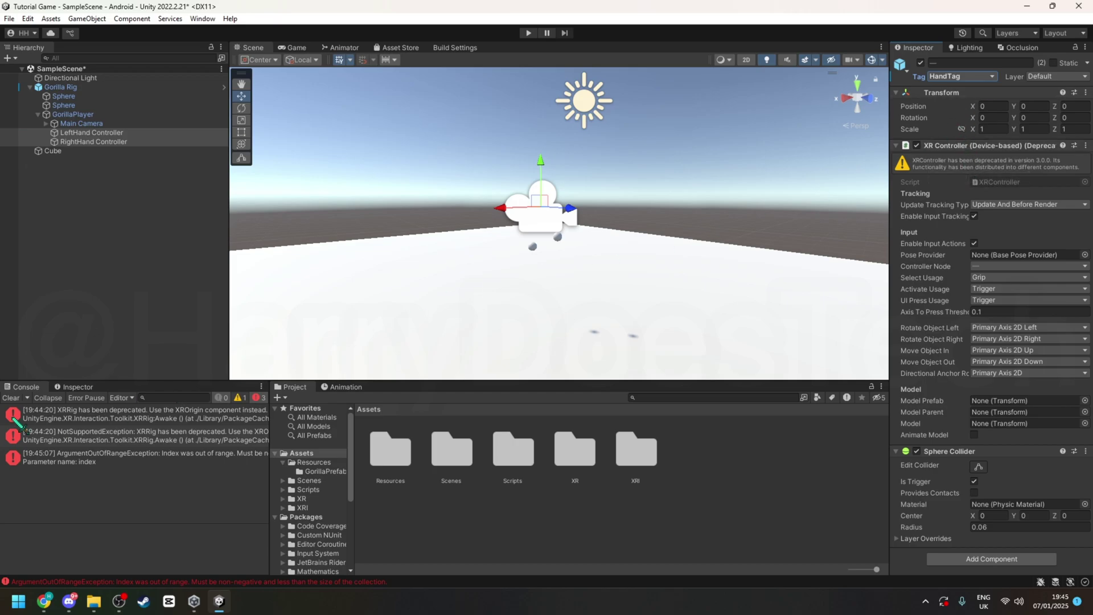
click(11, 397)
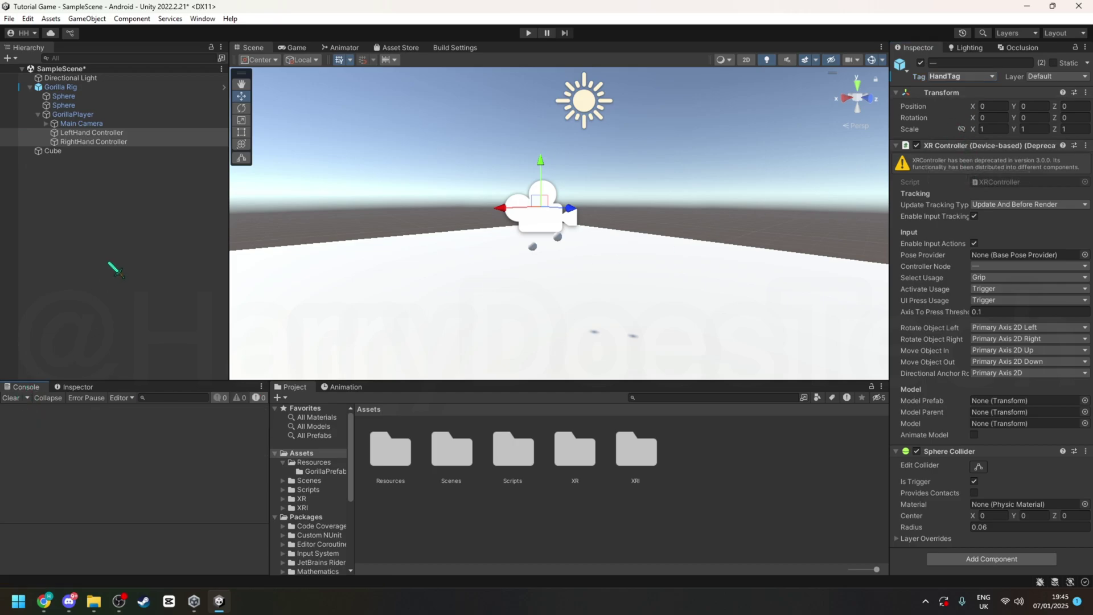
- Unpack the Gorilla Rig prefab completely
click(60, 88)
right_click(60, 91)
mouse_move(103, 247)
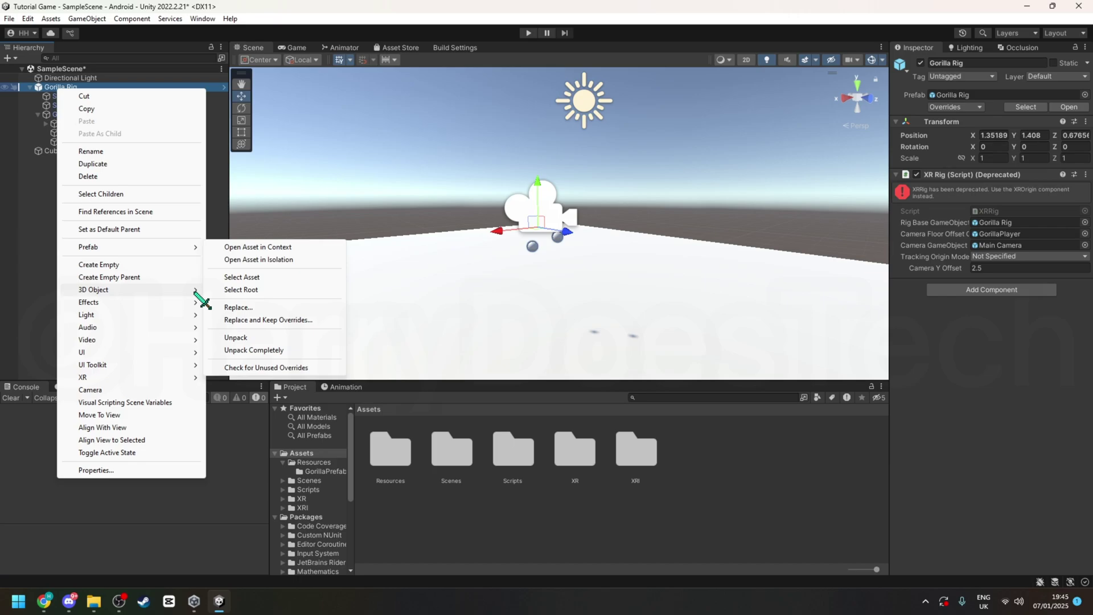
click(273, 349)
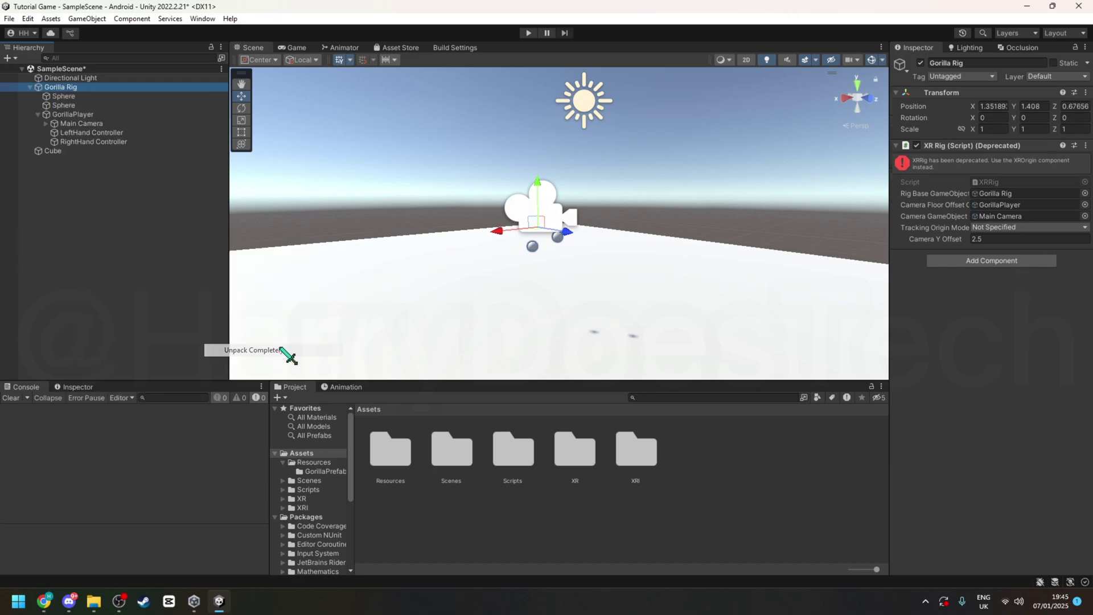
- Set the GorillaPlayer tag to Player
click(137, 117)
click(967, 76)
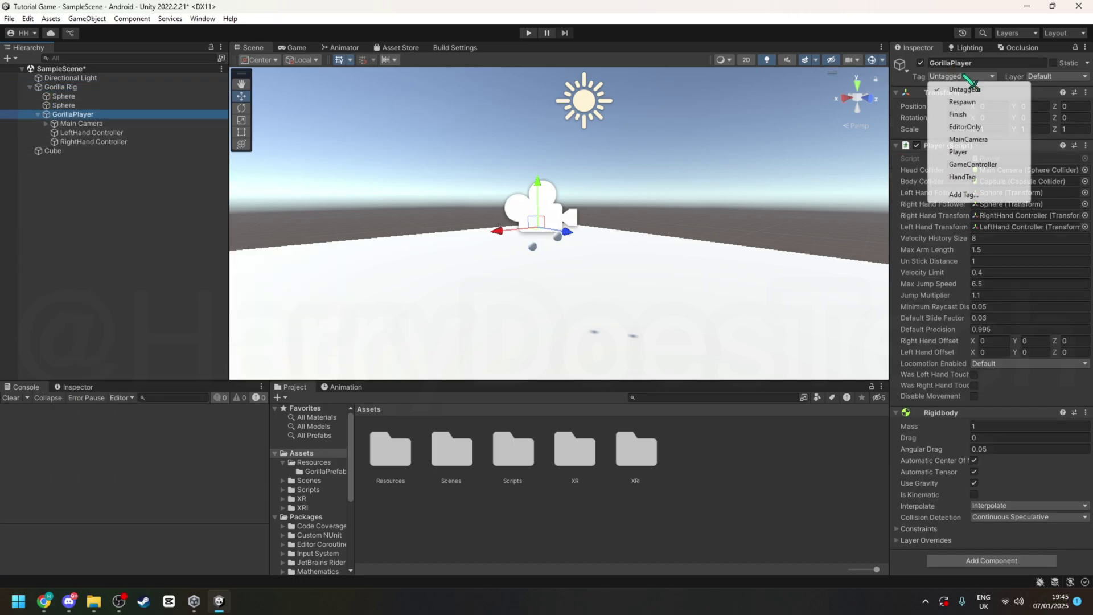
click(979, 152)
click(718, 143)
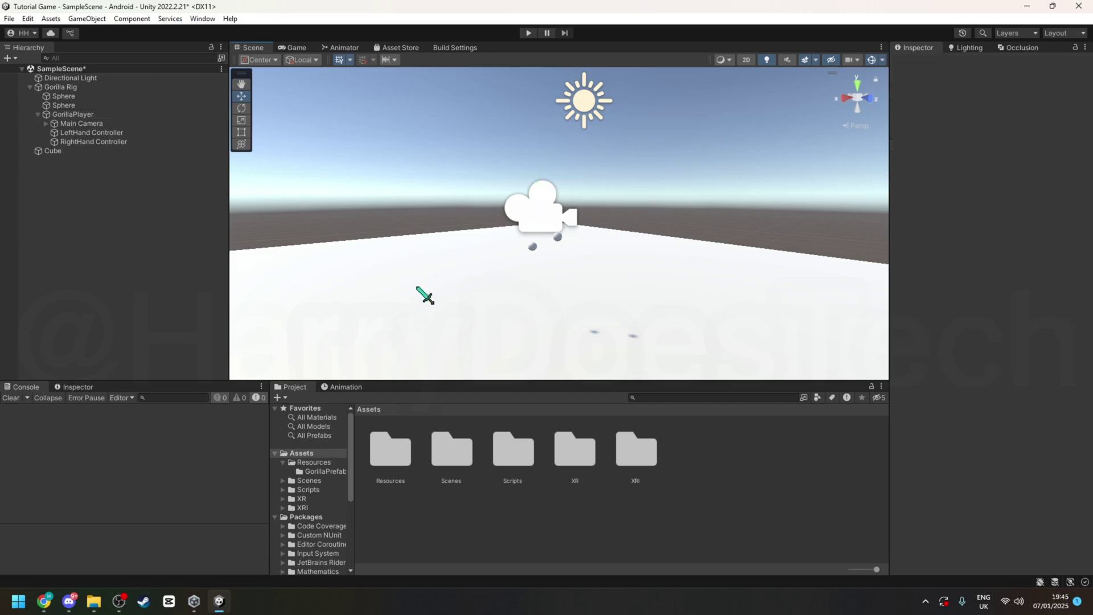
key(alt+Tab)
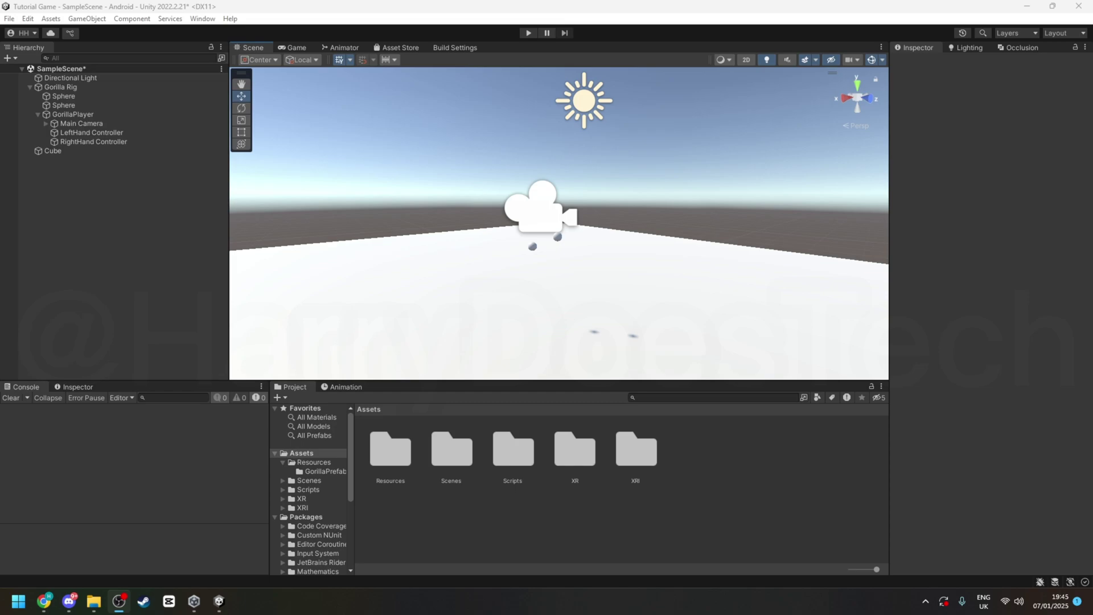
- Return to Unity and save SampleScene with File > Save
click(231, 8)
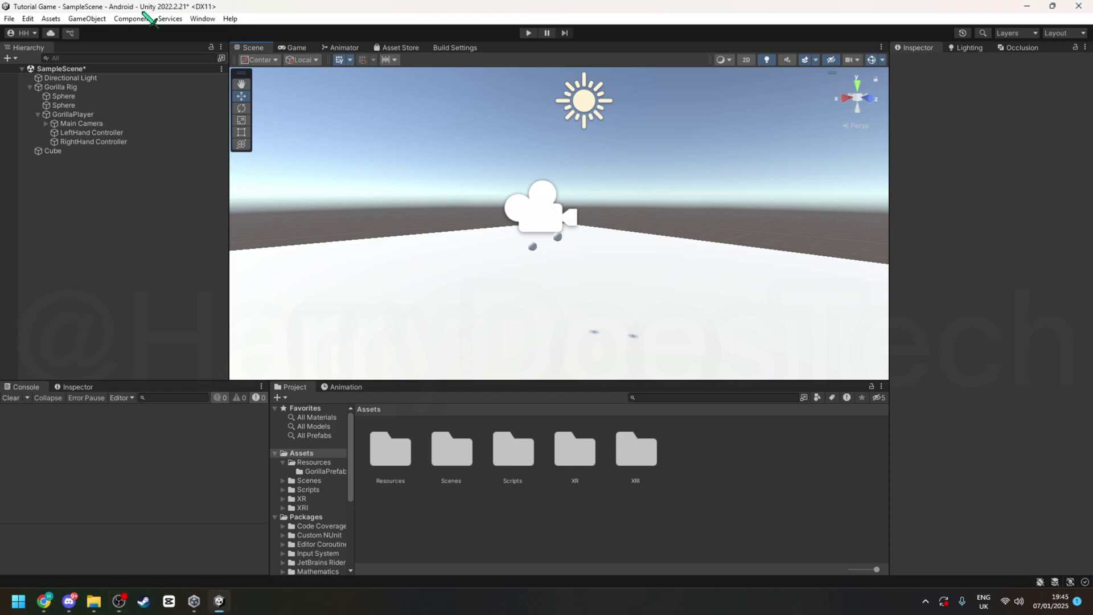
click(12, 20)
click(45, 75)
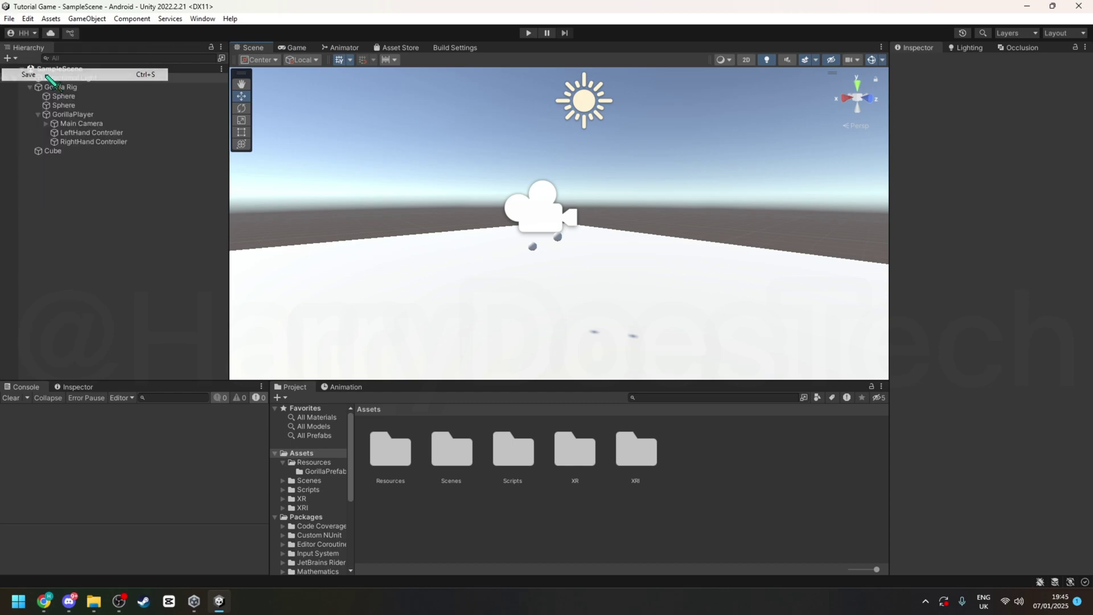